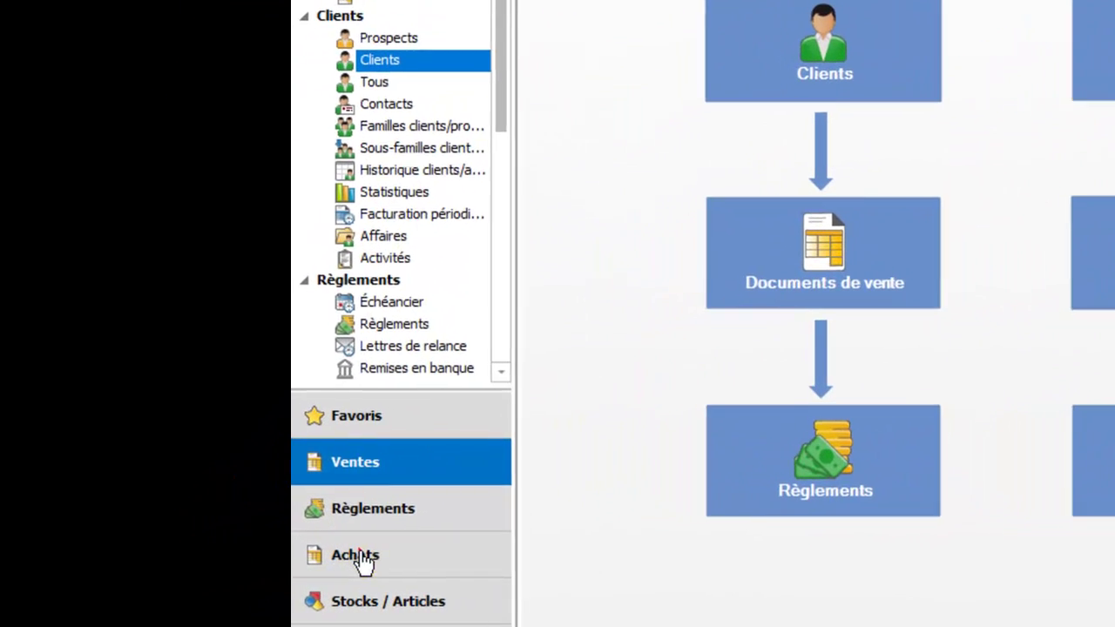
# - Go to the purchasing section and open the list of supplier families
pyautogui.click(361, 564)
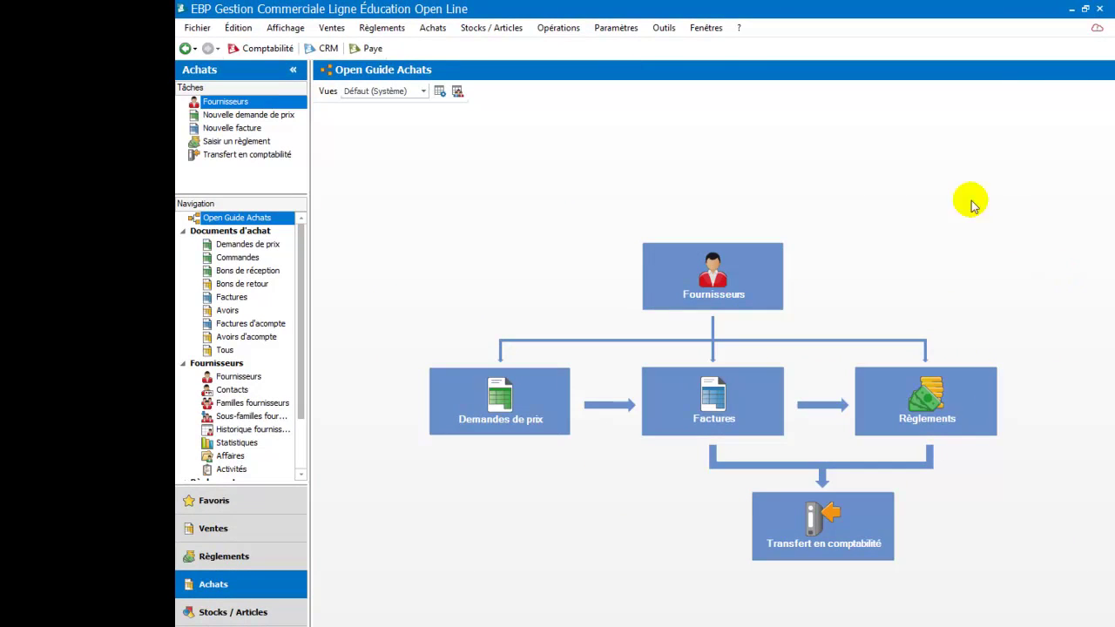
pyautogui.click(199, 29)
pyautogui.moveTo(345, 30)
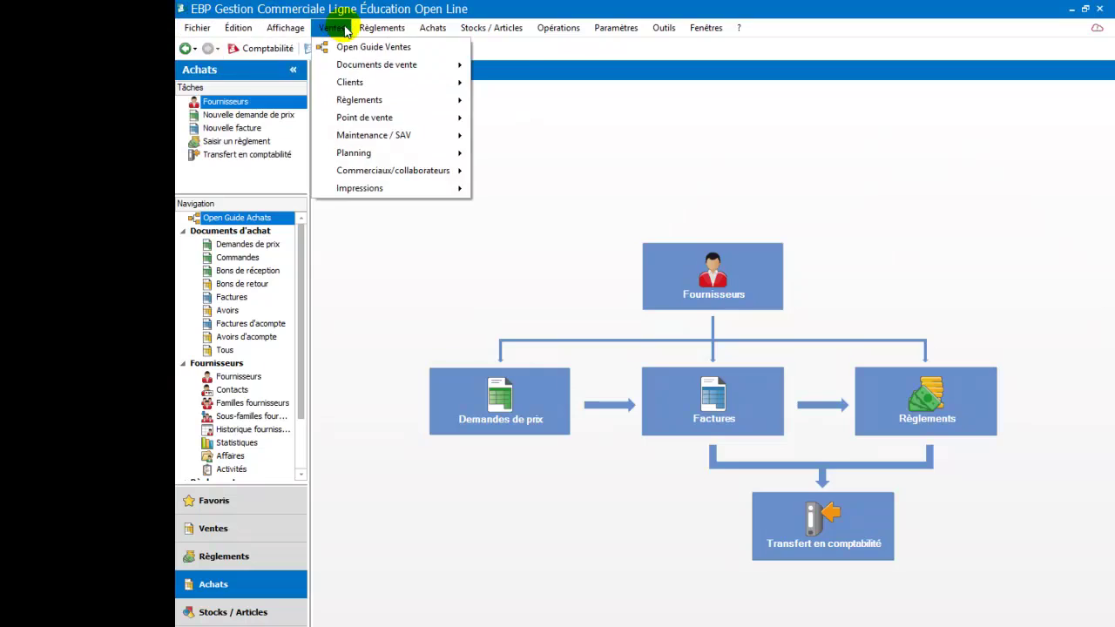
pyautogui.moveTo(429, 33)
pyautogui.moveTo(447, 87)
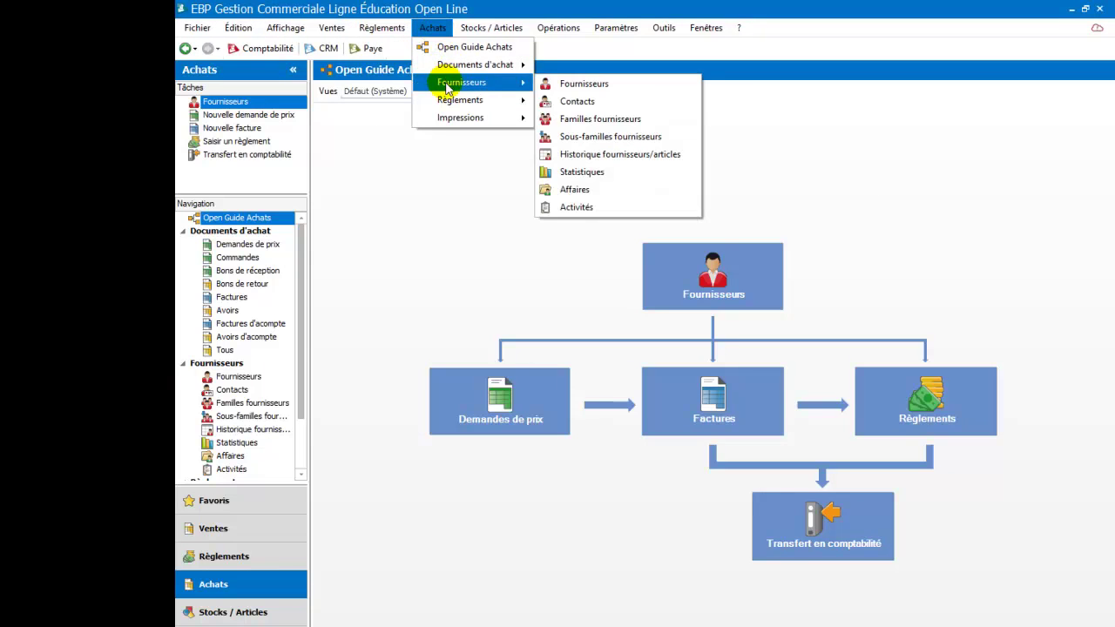
pyautogui.click(589, 118)
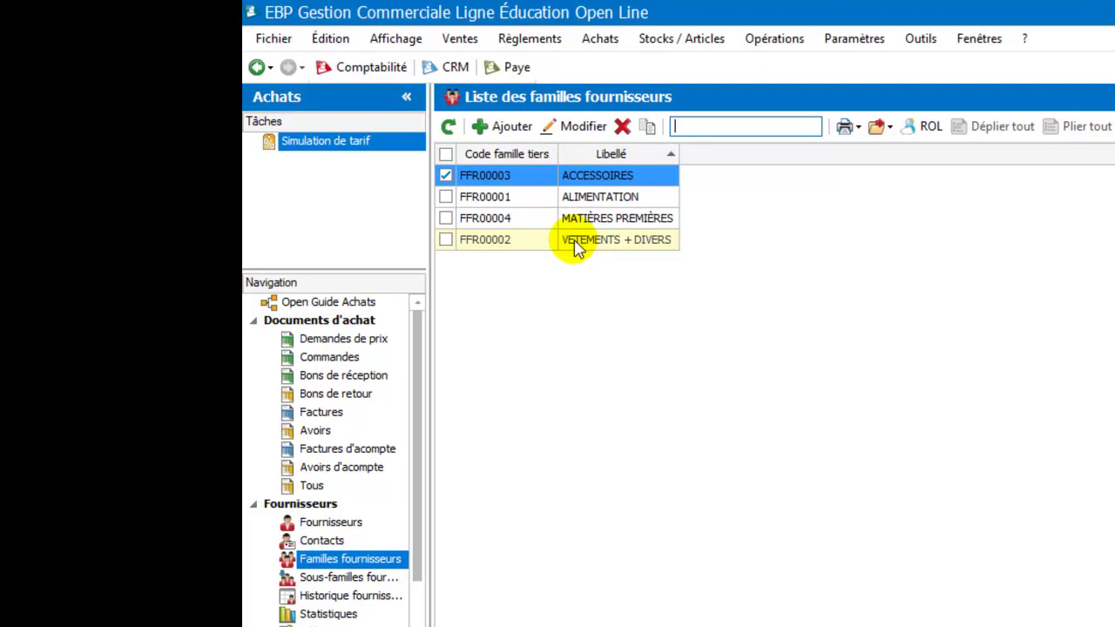
# - View a blank new supplier family form, close it and return to the start screen
pyautogui.click(499, 125)
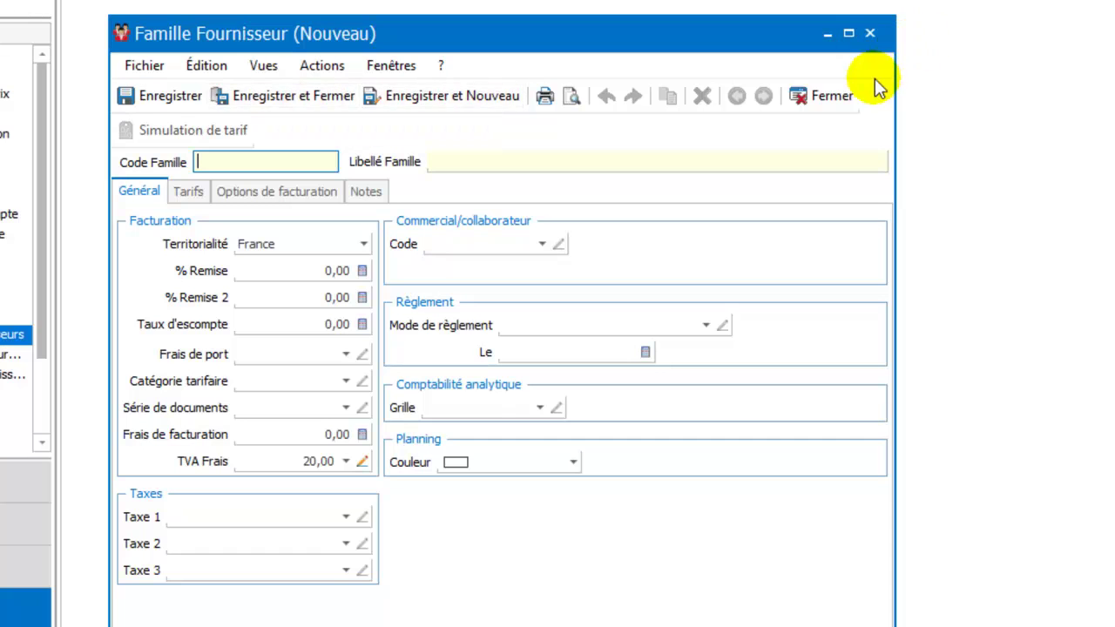
pyautogui.click(830, 98)
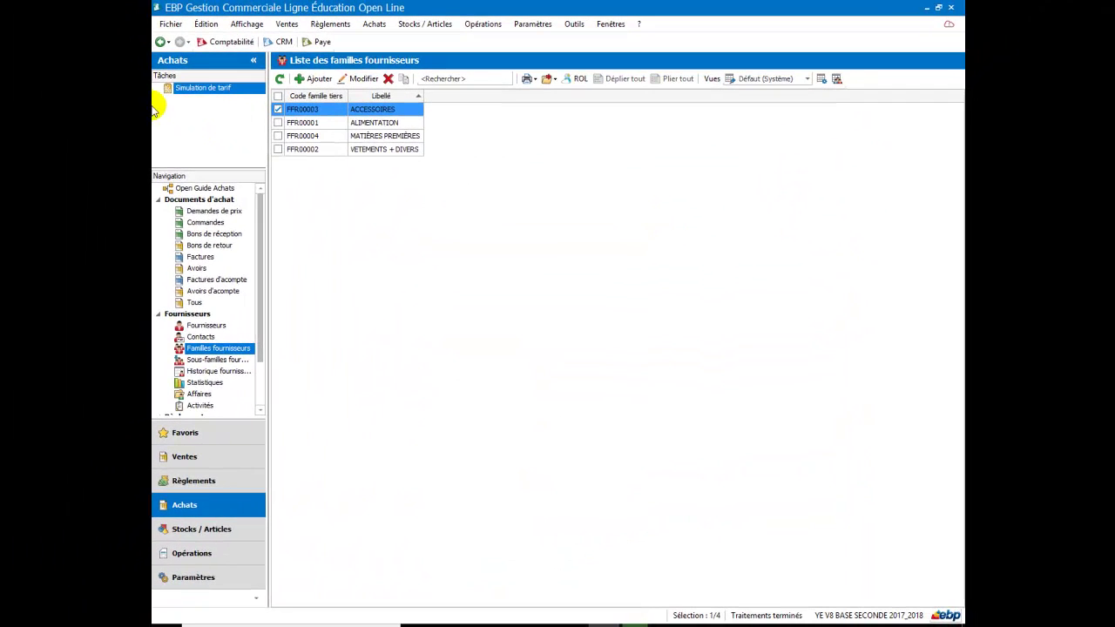
pyautogui.click(160, 41)
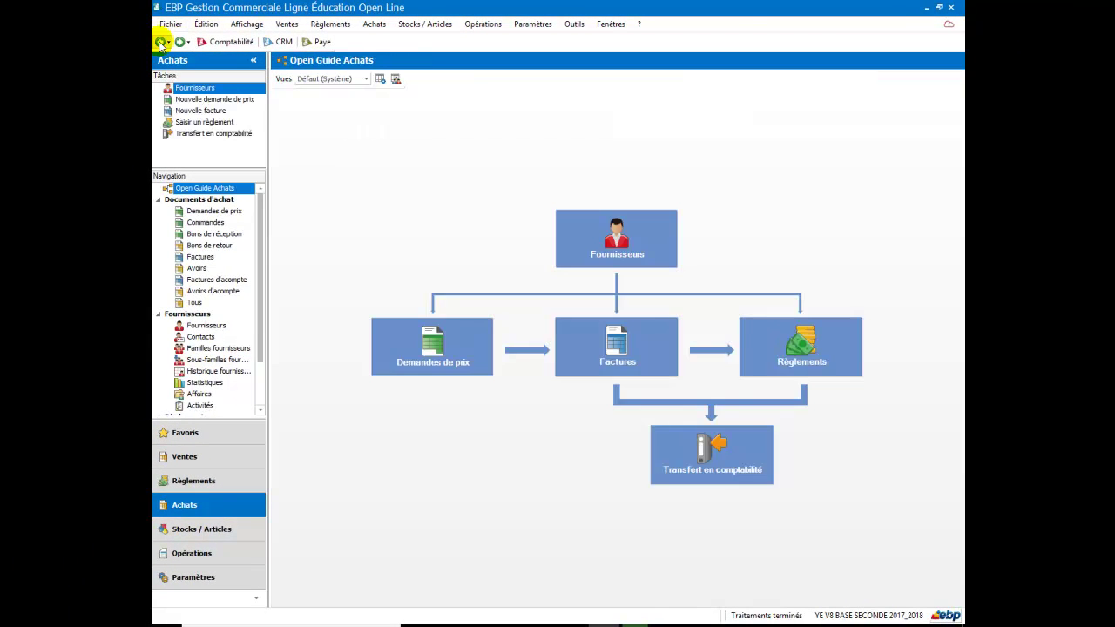
pyautogui.click(161, 42)
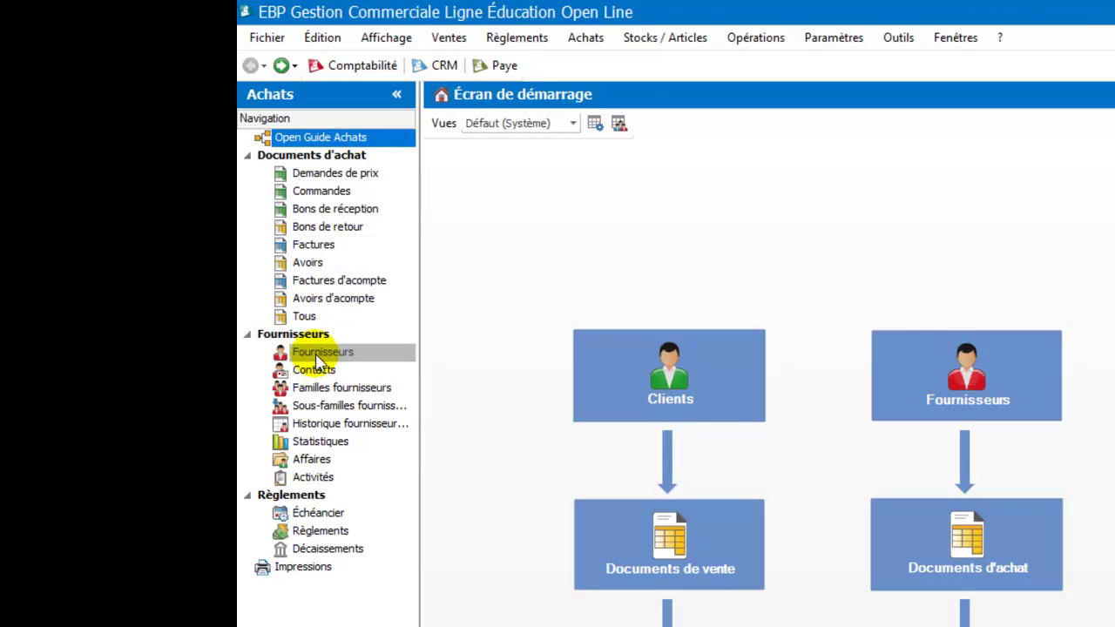
# - Open the list of suppliers in the purchasing section
pyautogui.click(584, 40)
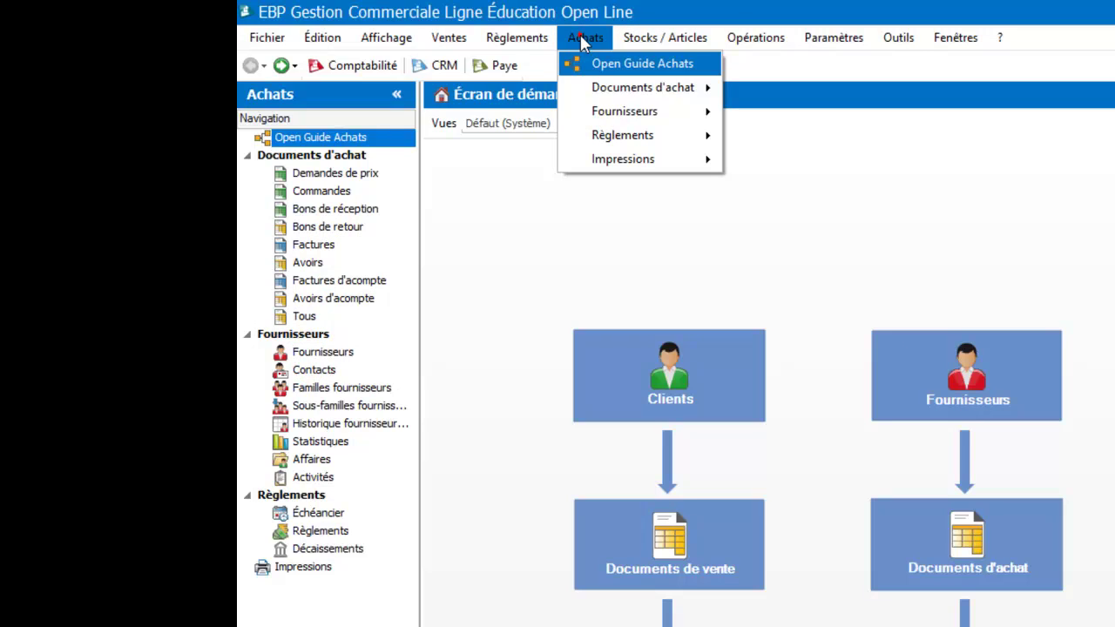
pyautogui.moveTo(607, 110)
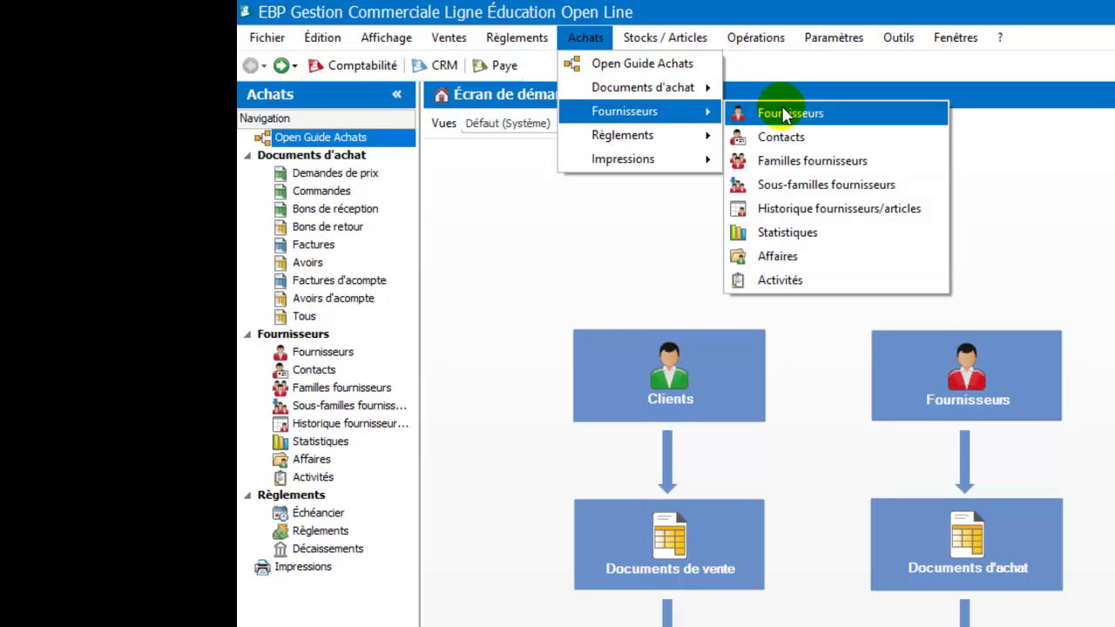
pyautogui.click(787, 114)
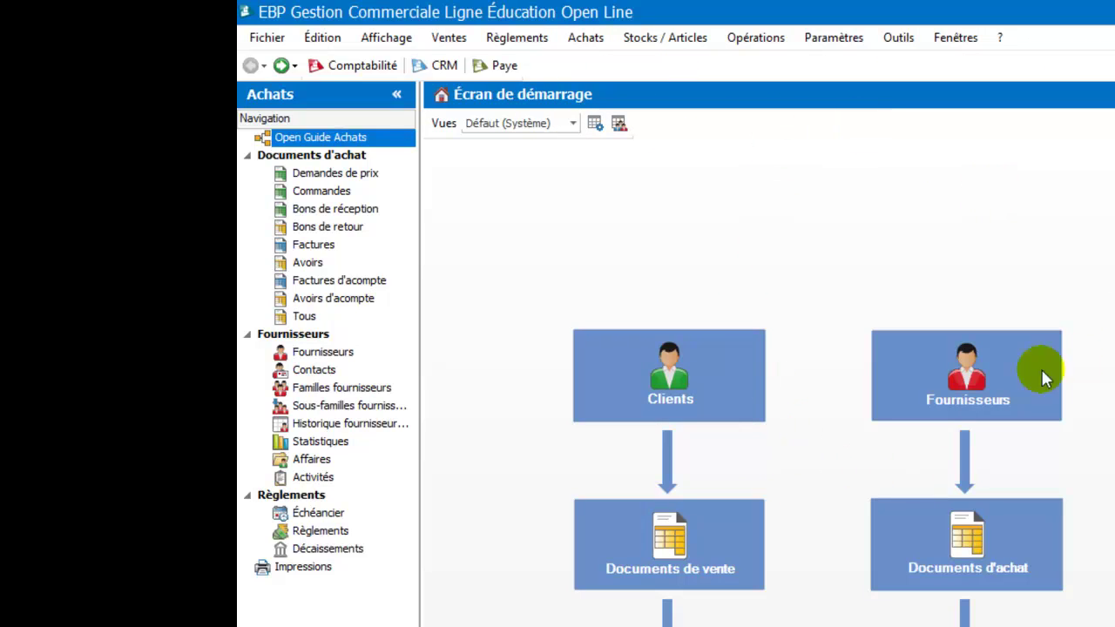
pyautogui.click(922, 373)
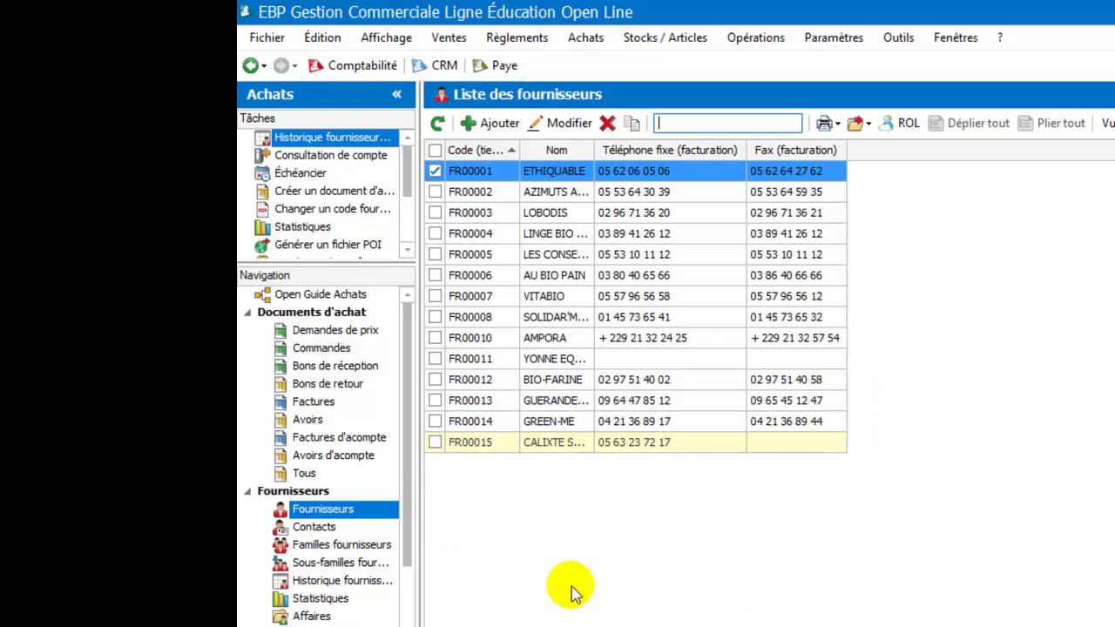
# - View a blank new supplier form and close it without entering anything
pyautogui.click(480, 122)
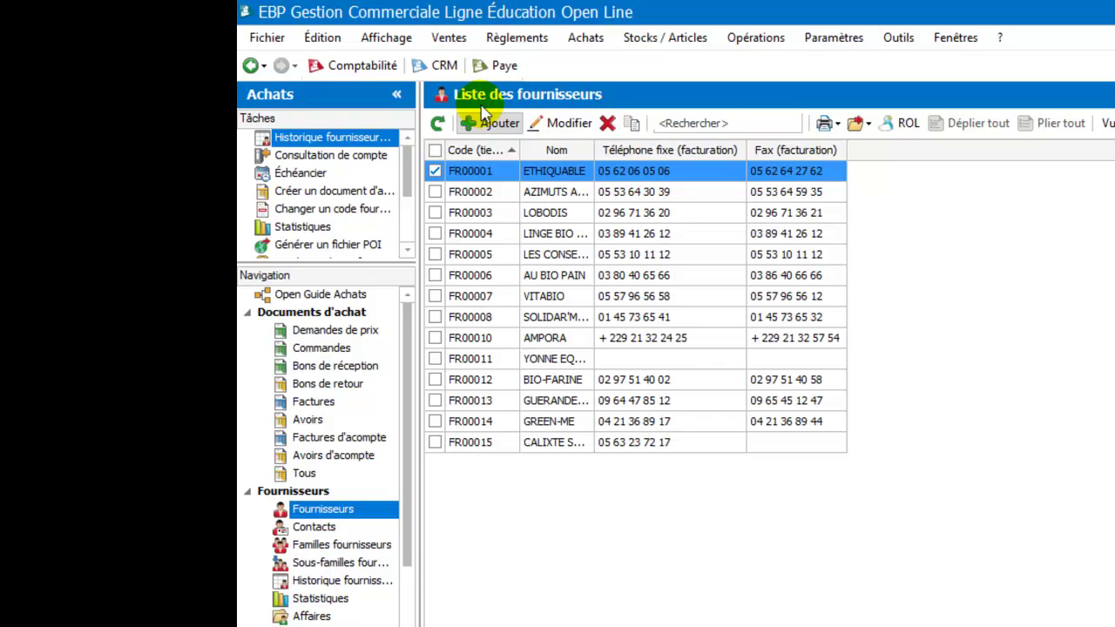
pyautogui.click(475, 122)
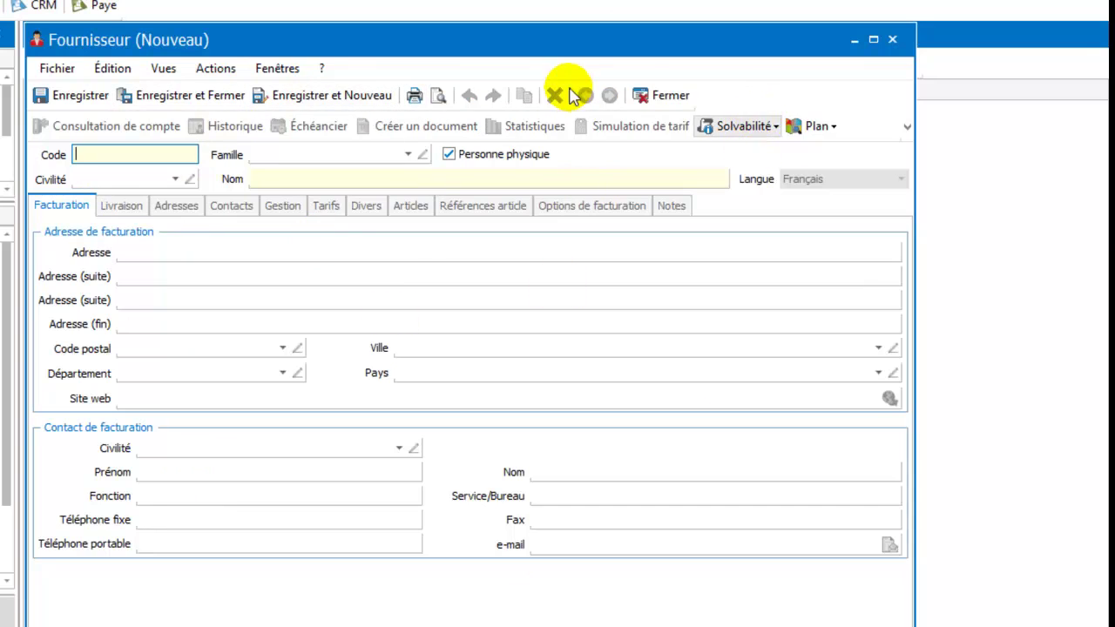
pyautogui.click(661, 96)
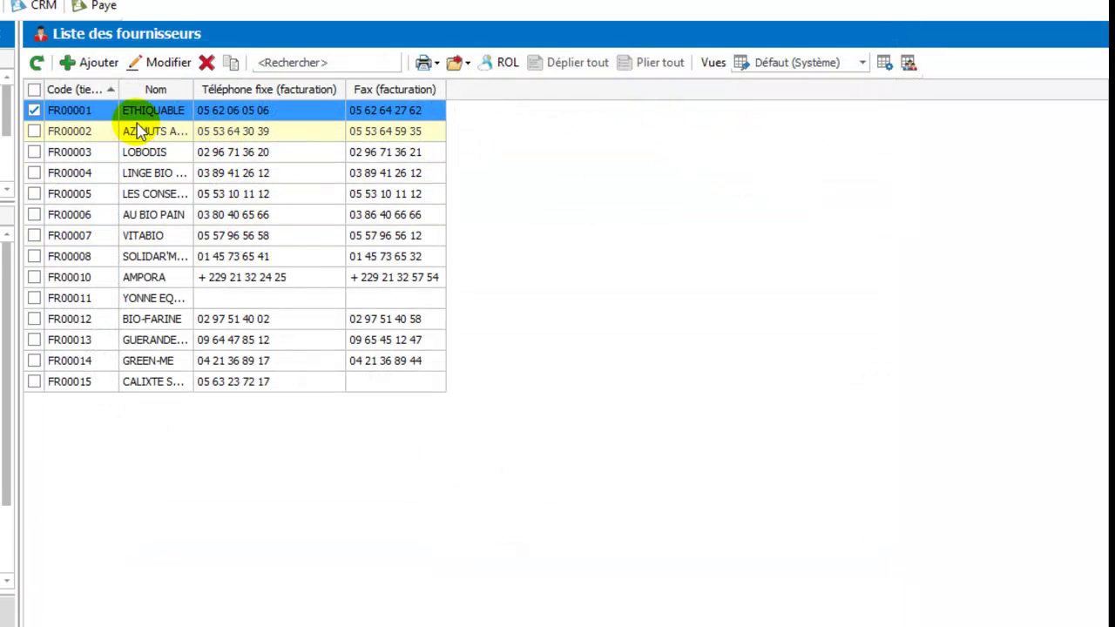
# - Open the ETHIQUABLE supplier record and review its delivery, address, contact and management (Gestion) details
pyautogui.click(96, 109)
pyautogui.click(96, 109)
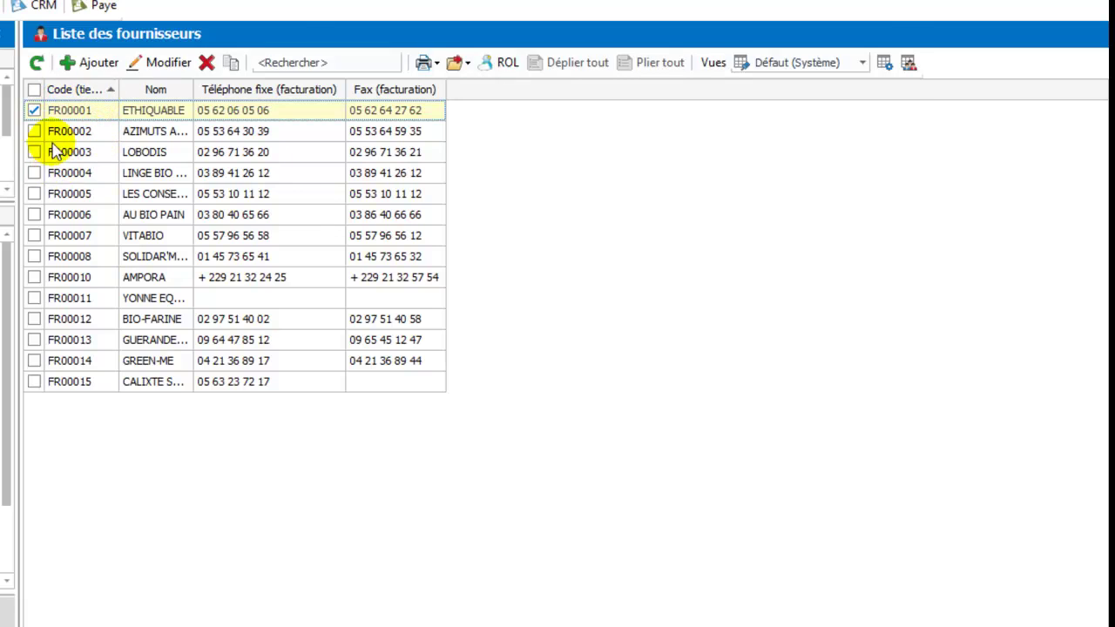
pyautogui.press('Return')
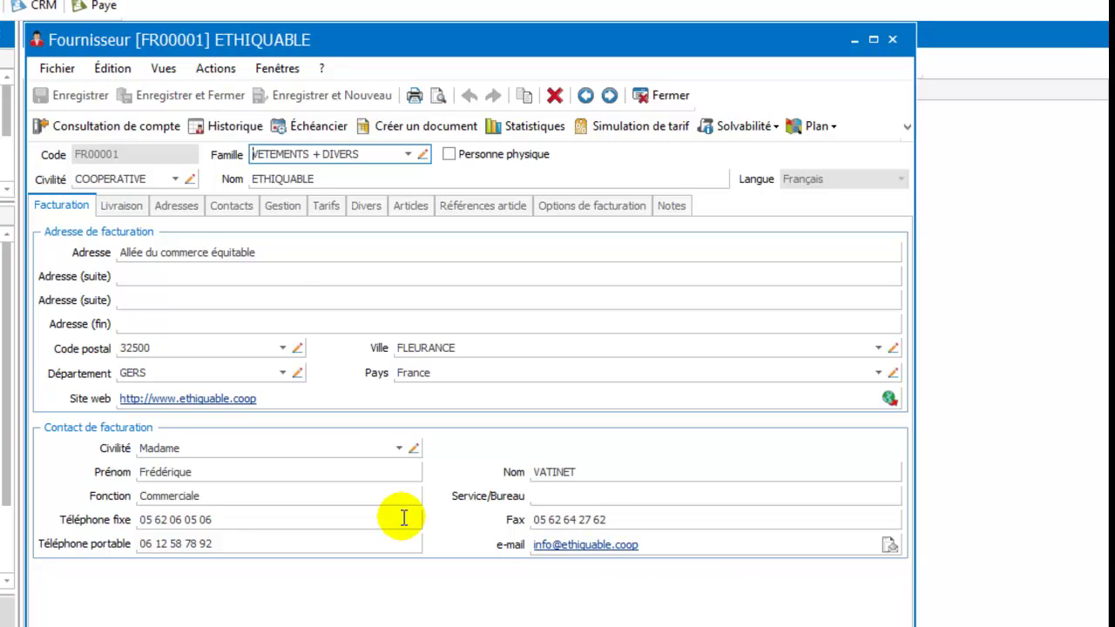
pyautogui.click(122, 207)
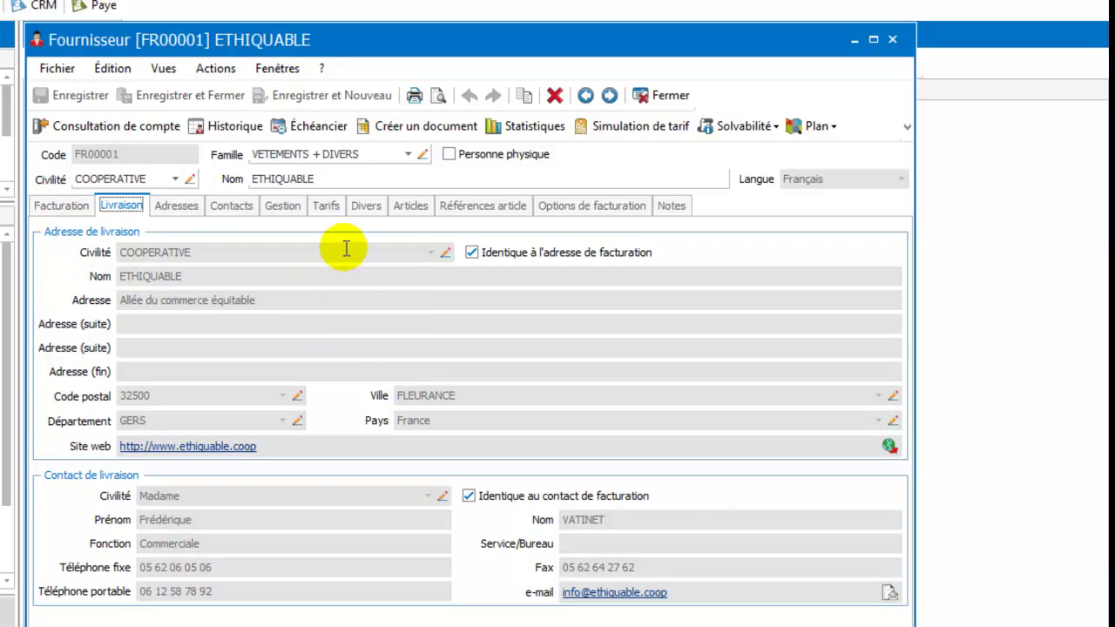
pyautogui.click(178, 210)
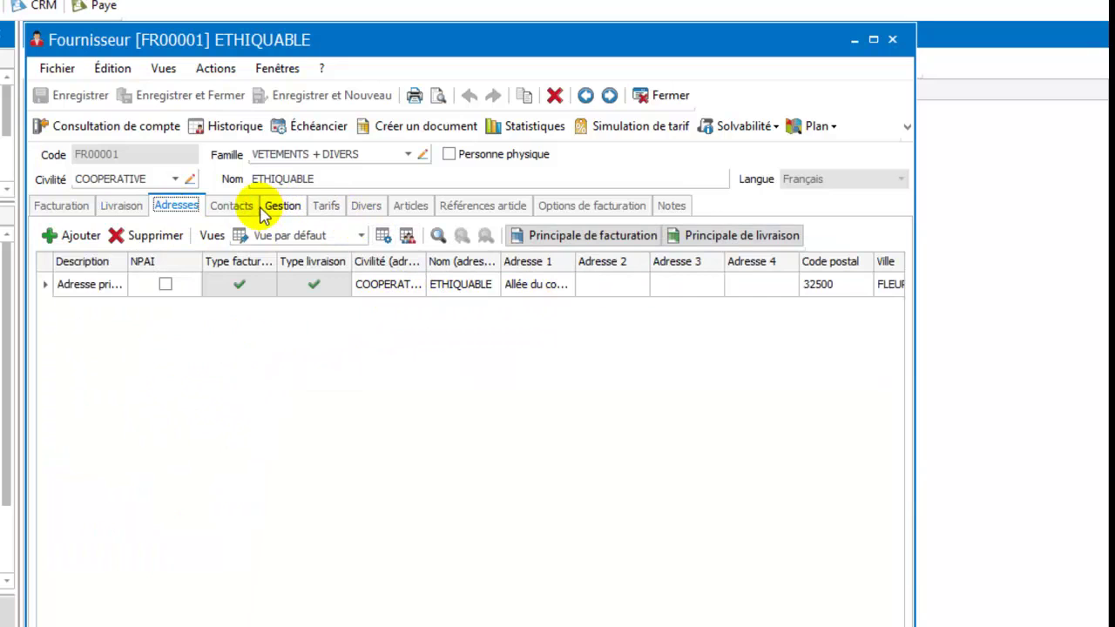
pyautogui.click(234, 207)
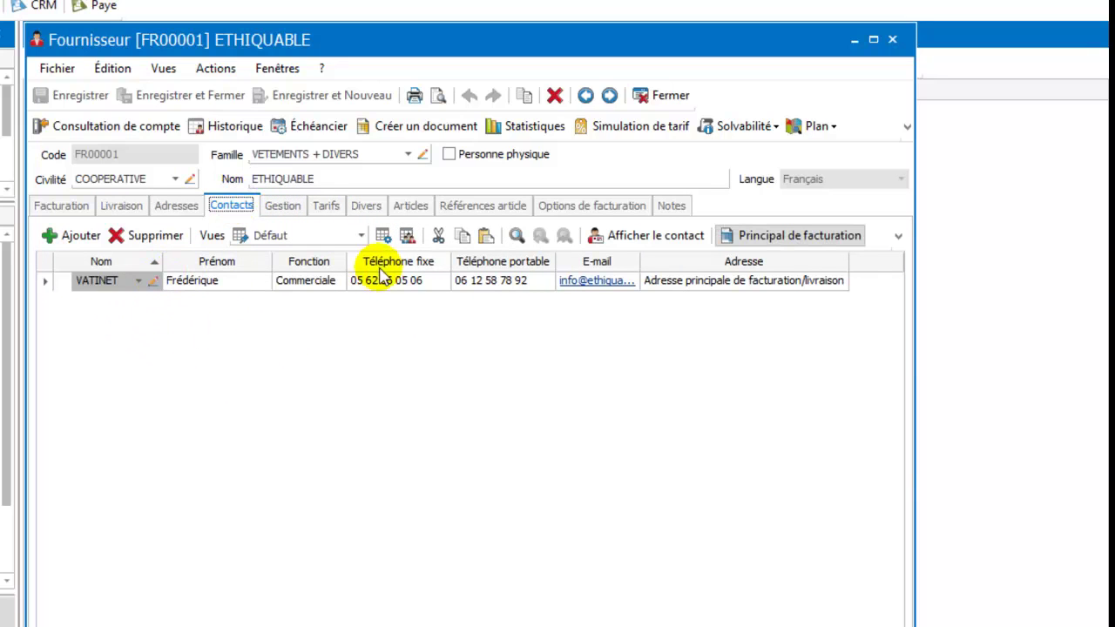
pyautogui.click(744, 244)
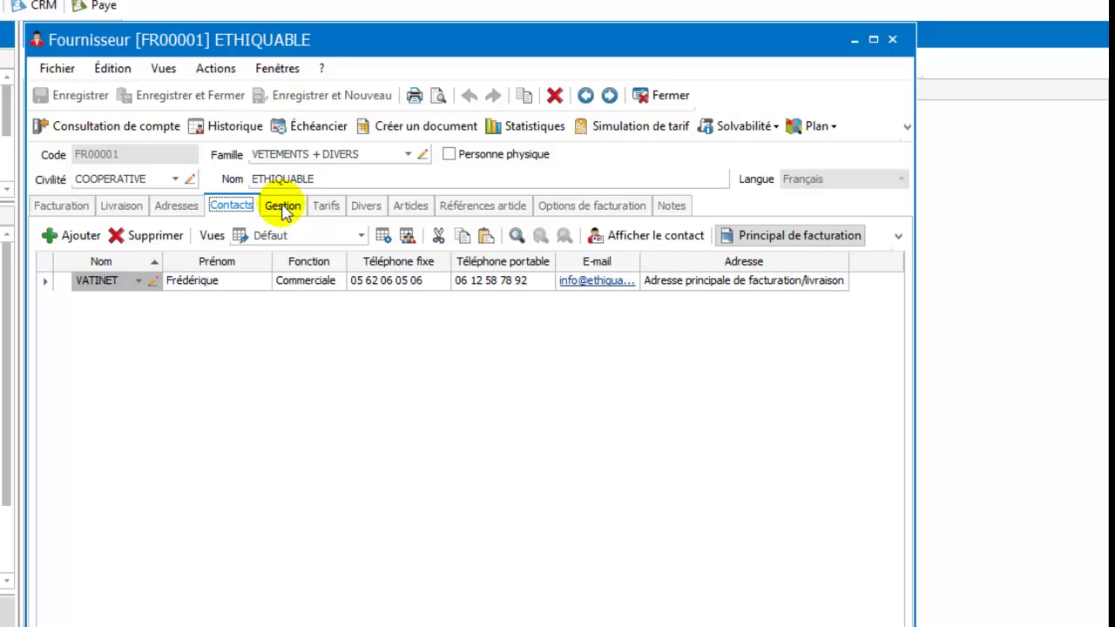
pyautogui.click(283, 209)
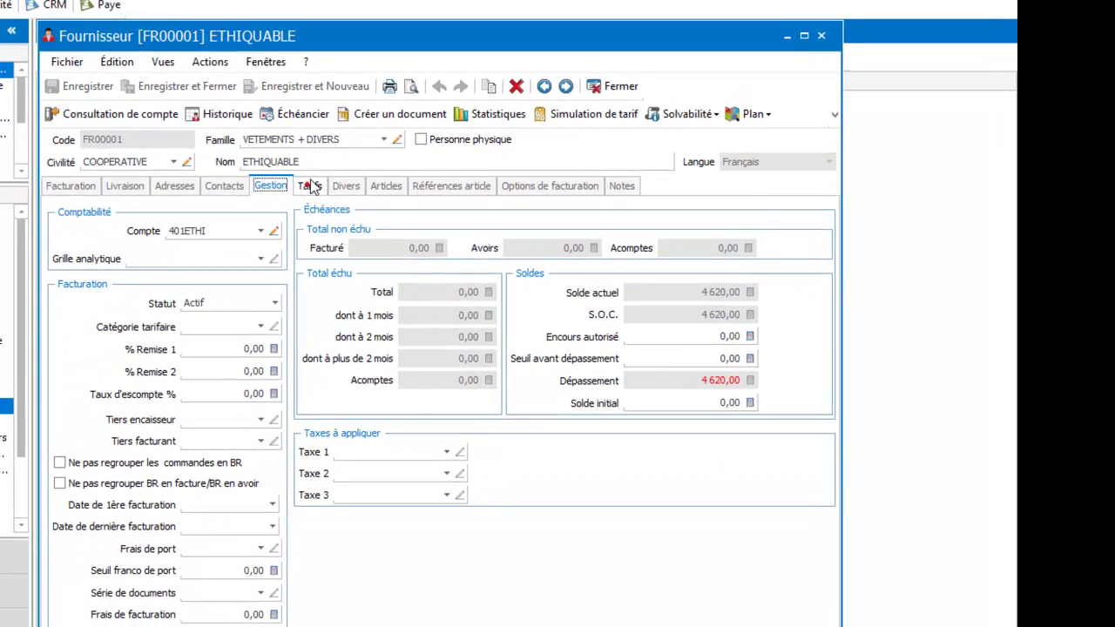
# - Add a new price list line (tarif) to the ETHIQUABLE supplier record
pyautogui.click(25, 252)
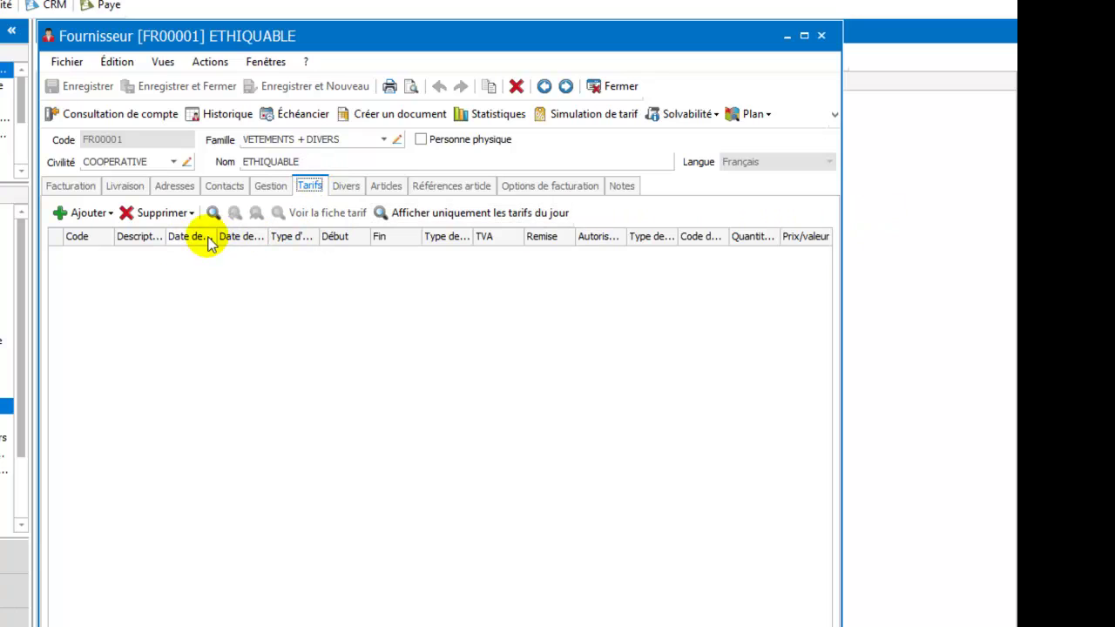
pyautogui.click(87, 216)
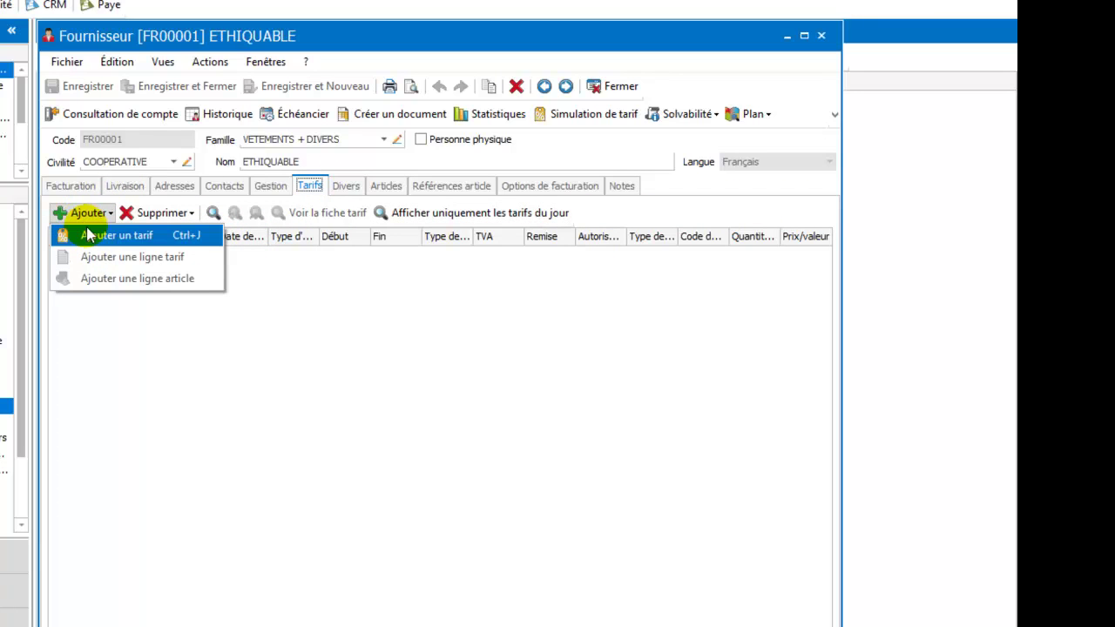
pyautogui.click(115, 235)
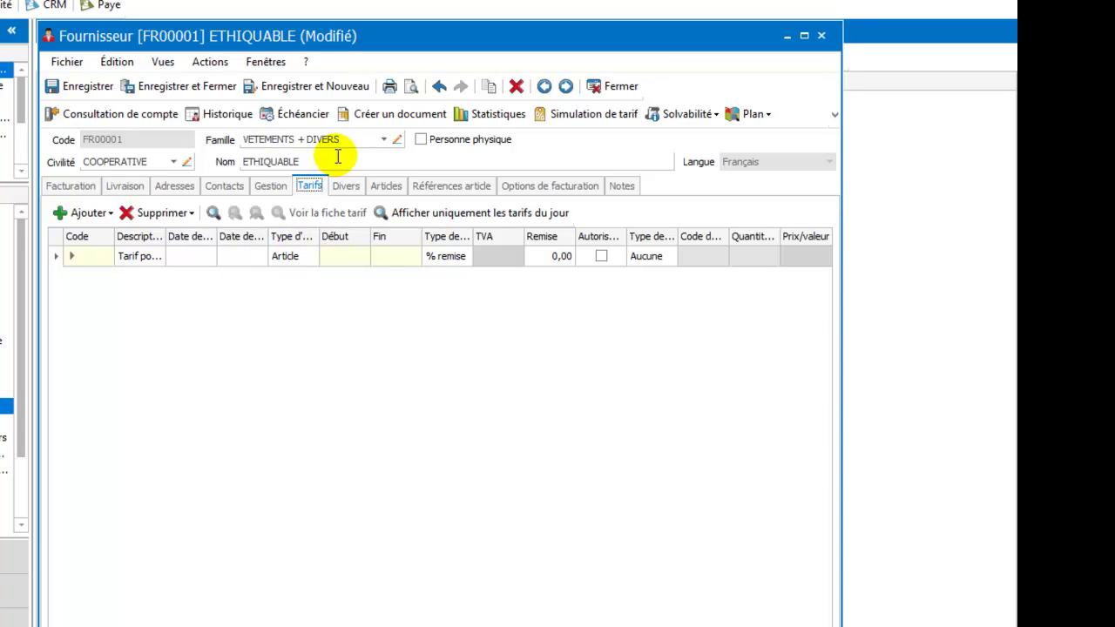
# - Review the ETHIQUABLE supplier's miscellaneous (Divers) details and article list, and close the record without saving the modifications
pyautogui.click(346, 186)
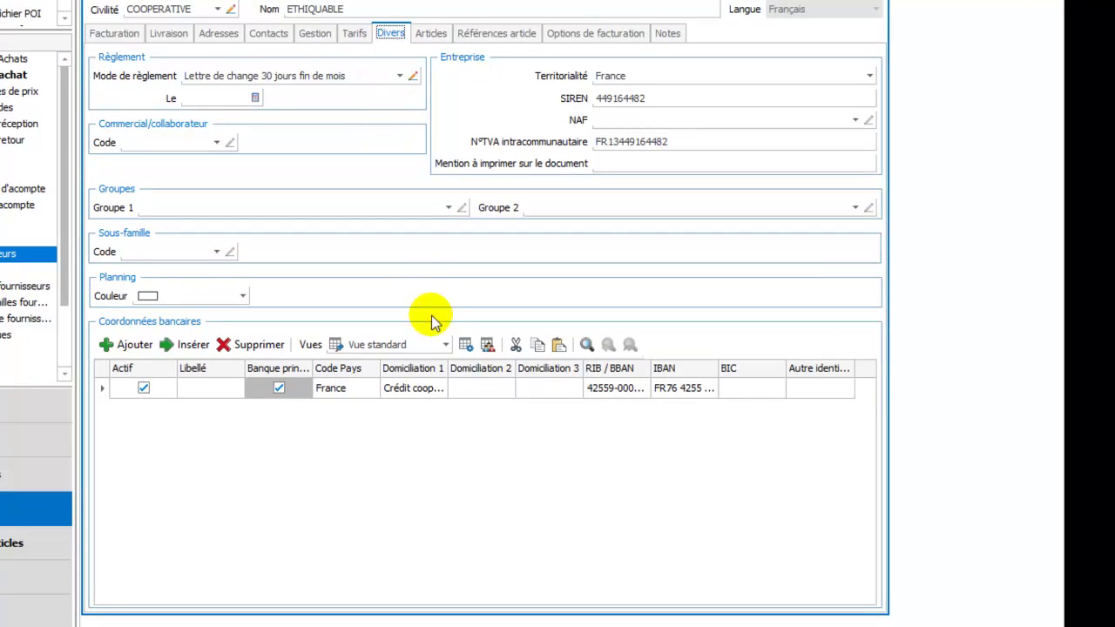
pyautogui.click(433, 35)
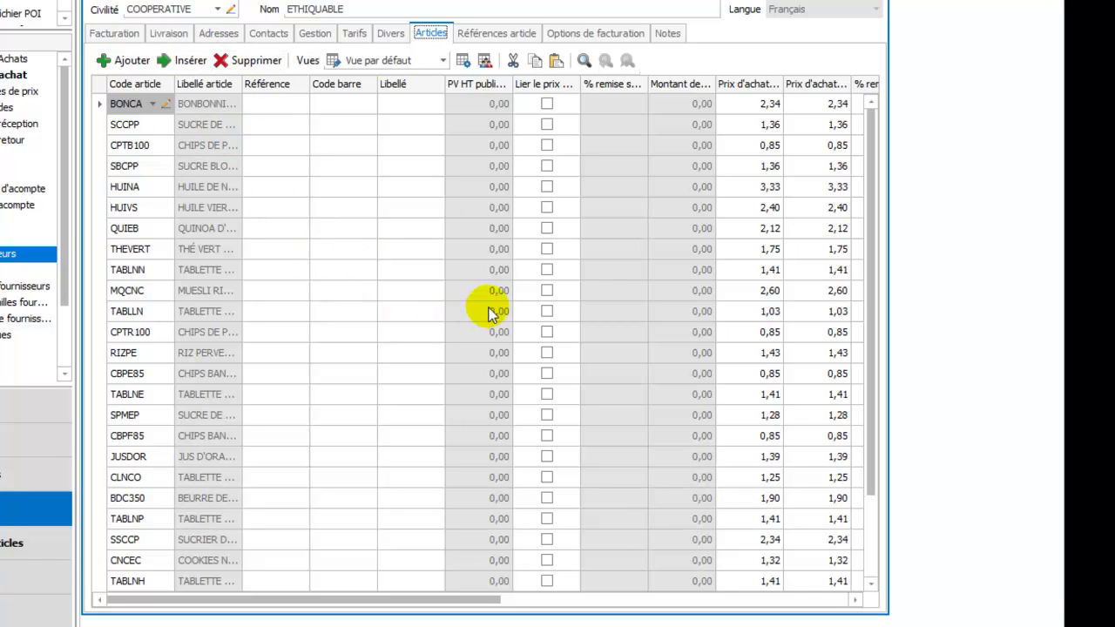
pyautogui.scroll(-2, 461, 305)
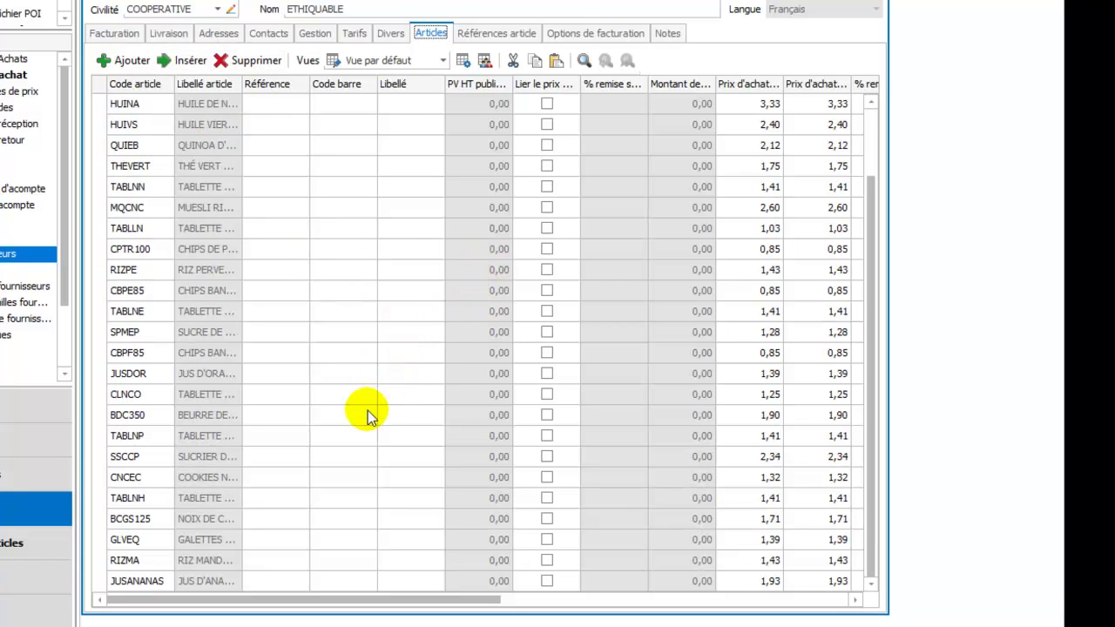
pyautogui.scroll(2, 340, 331)
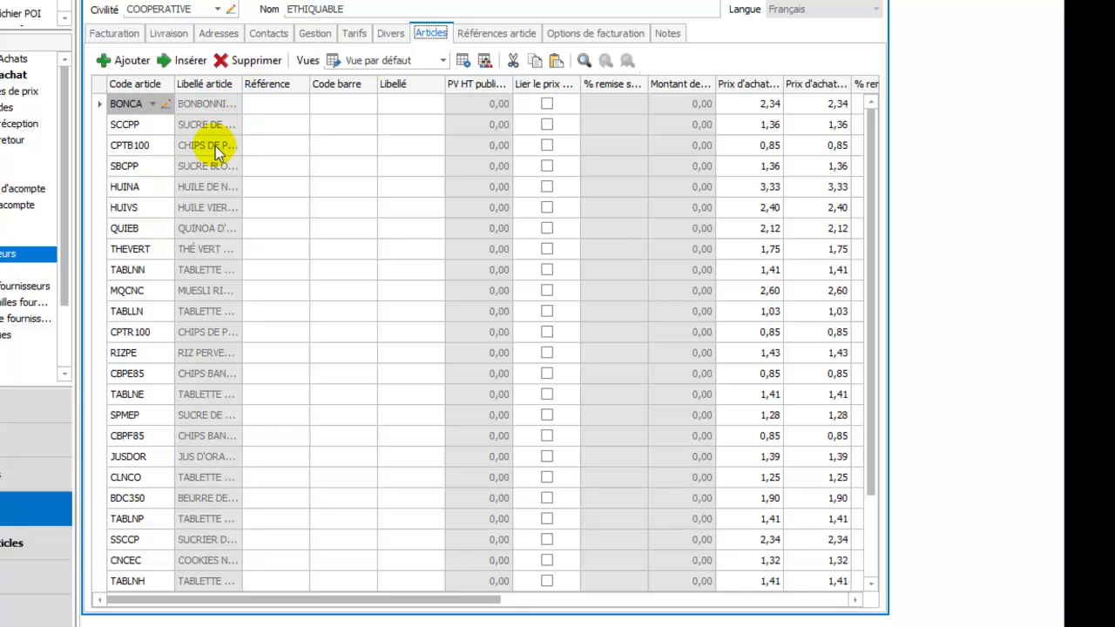
pyautogui.scroll(-2, 345, 400)
pyautogui.scroll(2, 365, 410)
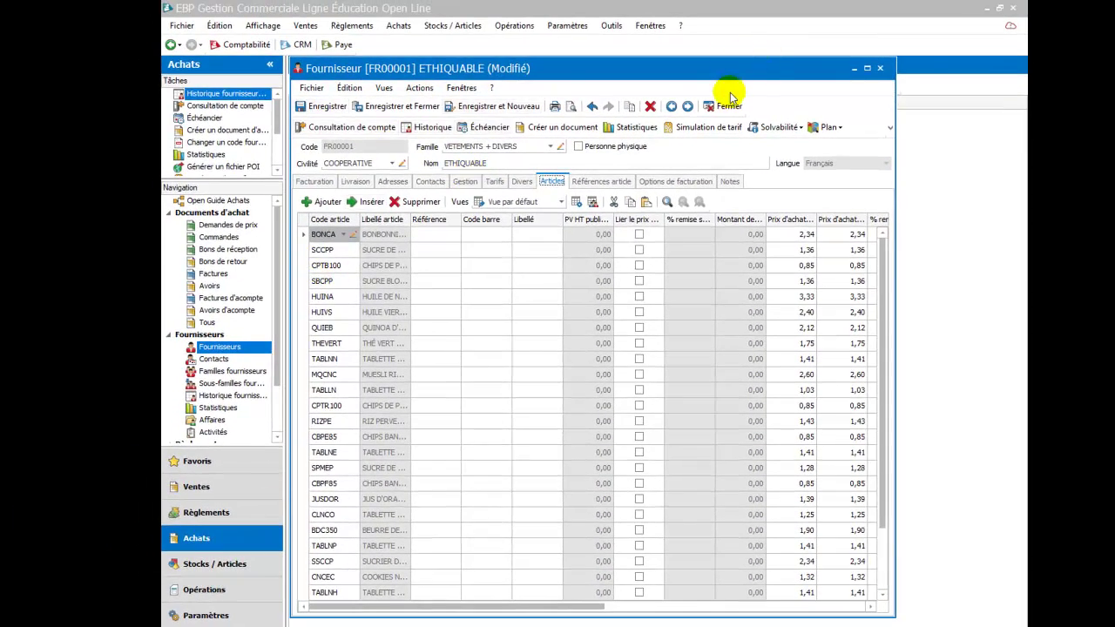
pyautogui.click(728, 108)
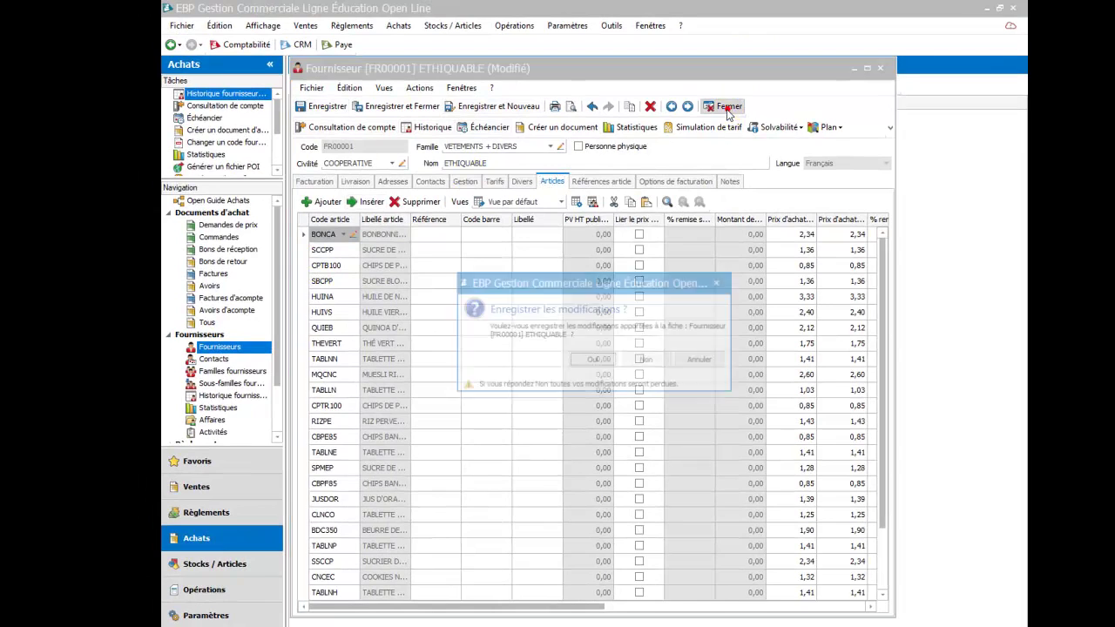
pyautogui.click(658, 364)
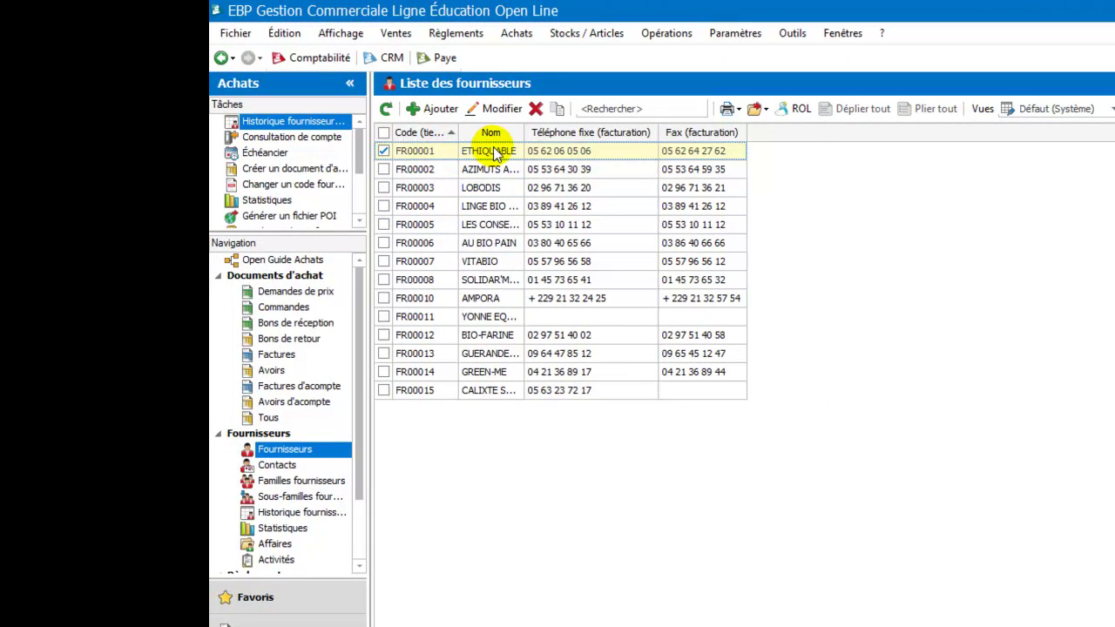
# - Deselect ETHIQUABLE in the supplier list and open the AU BIO PAIN supplier record for editing
pyautogui.click(383, 151)
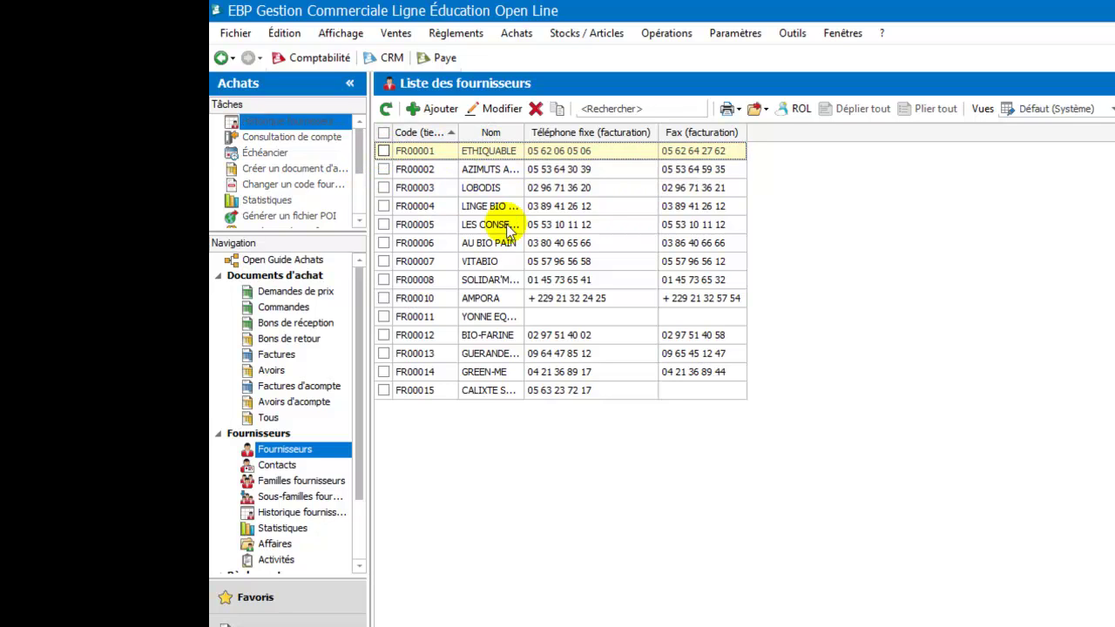
pyautogui.click(382, 247)
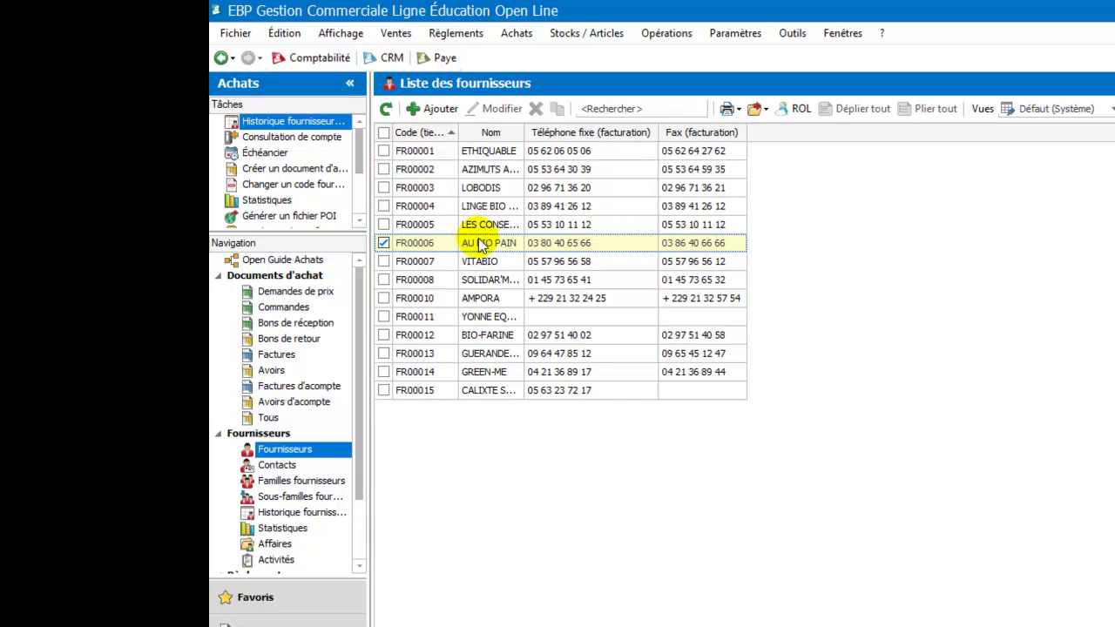
pyautogui.click(493, 104)
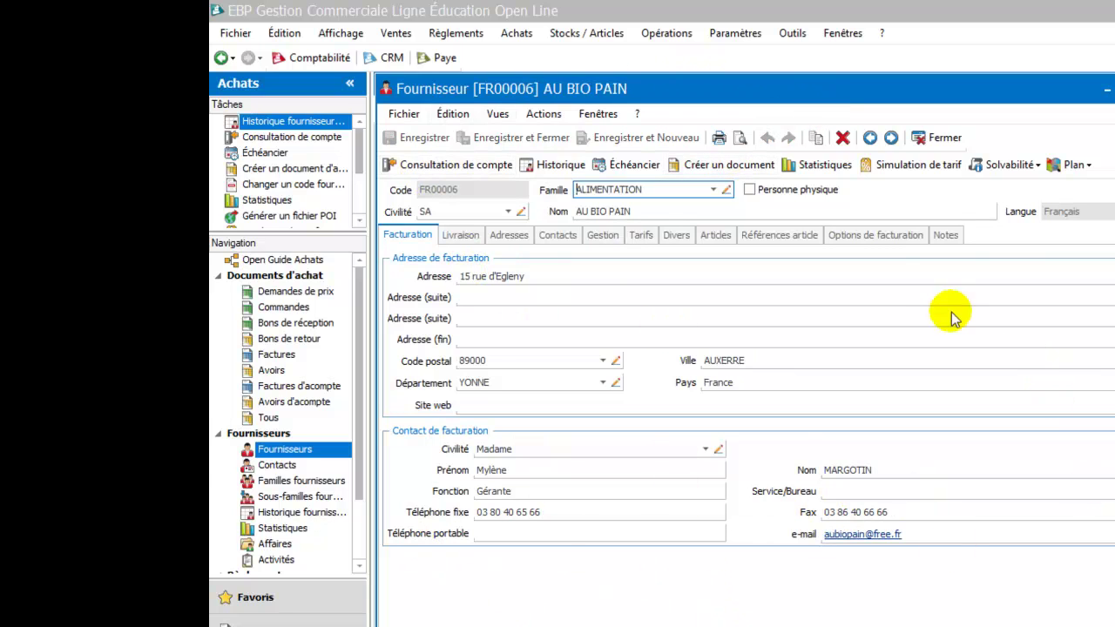
# - Close the AU BIO PAIN supplier record, deselect it in the supplier list and return to the start screen
pyautogui.click(939, 138)
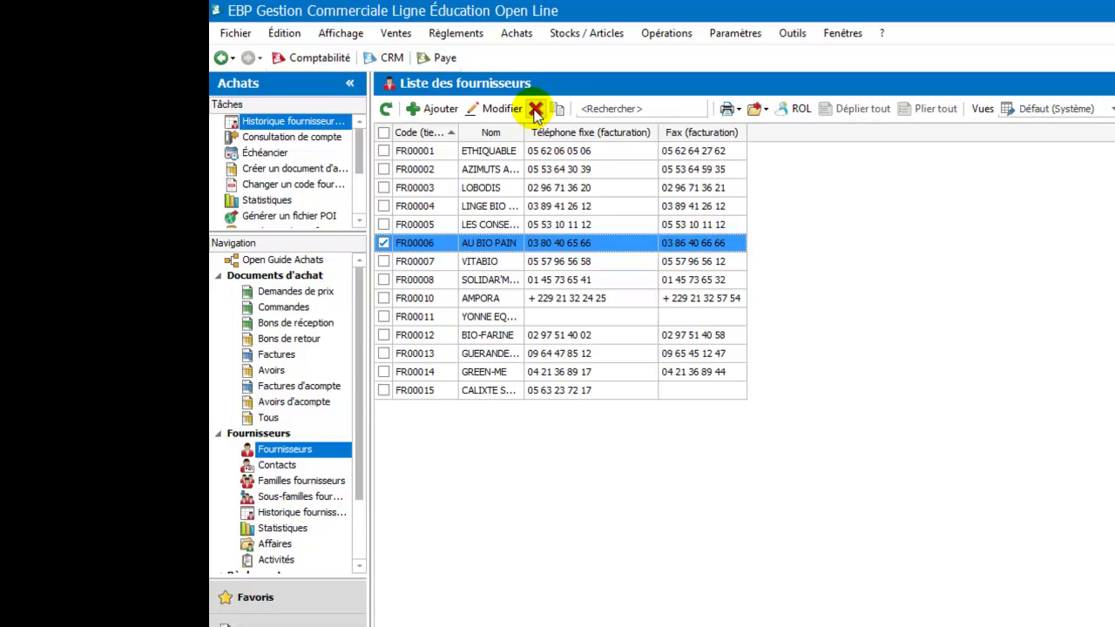
pyautogui.click(384, 242)
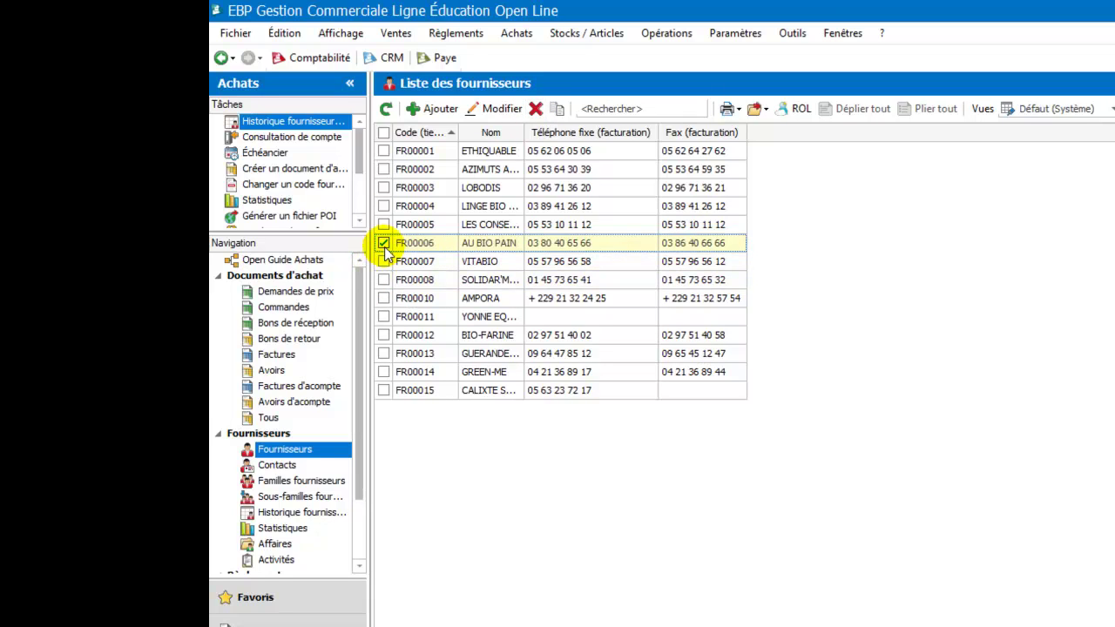
pyautogui.click(221, 58)
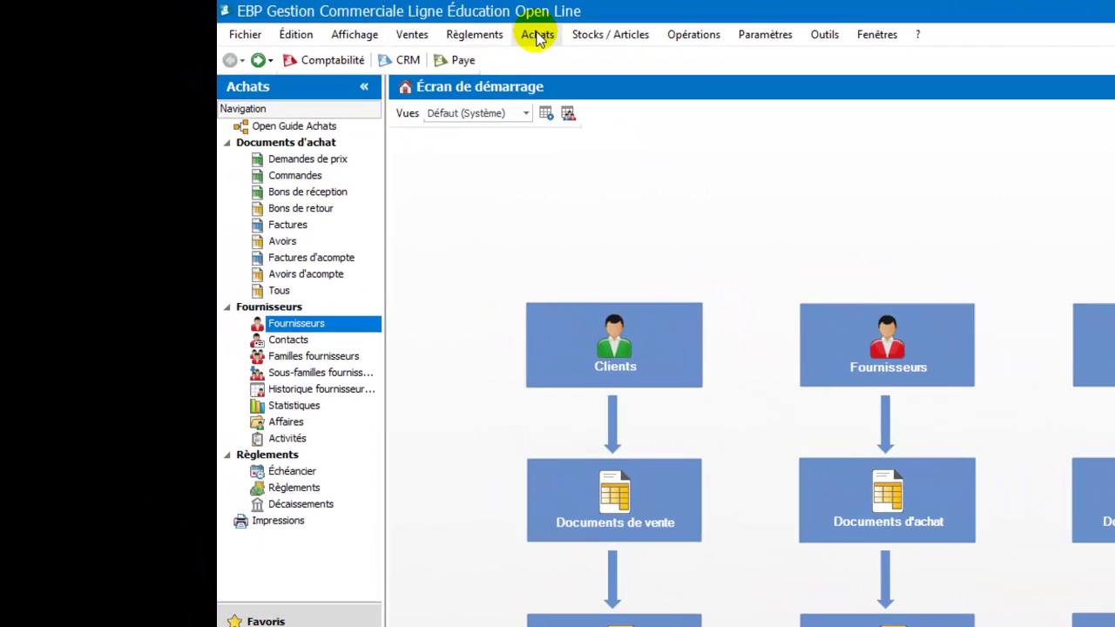
# - Open the purchasing print settings for suppliers with the Fiche fournisseur template
pyautogui.click(374, 25)
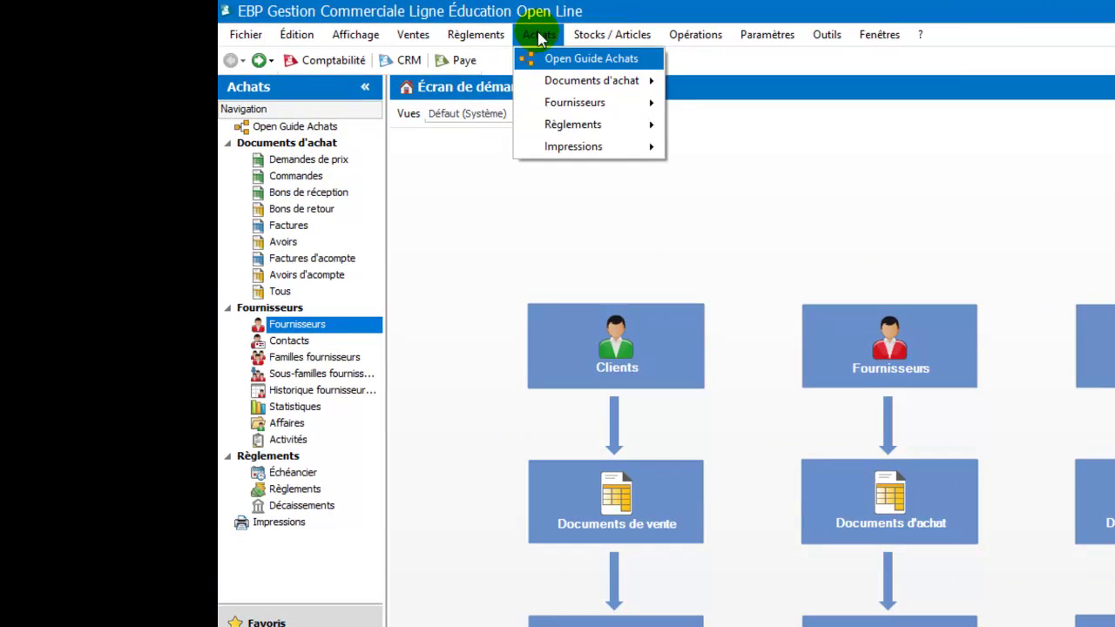
pyautogui.moveTo(567, 149)
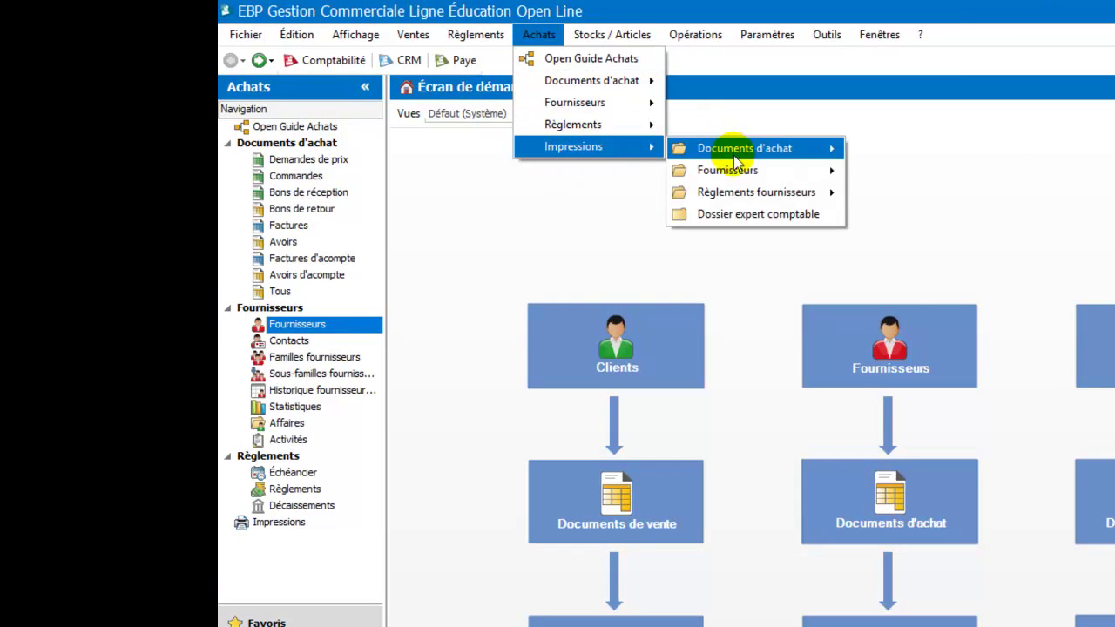
pyautogui.moveTo(741, 170)
pyautogui.click(926, 172)
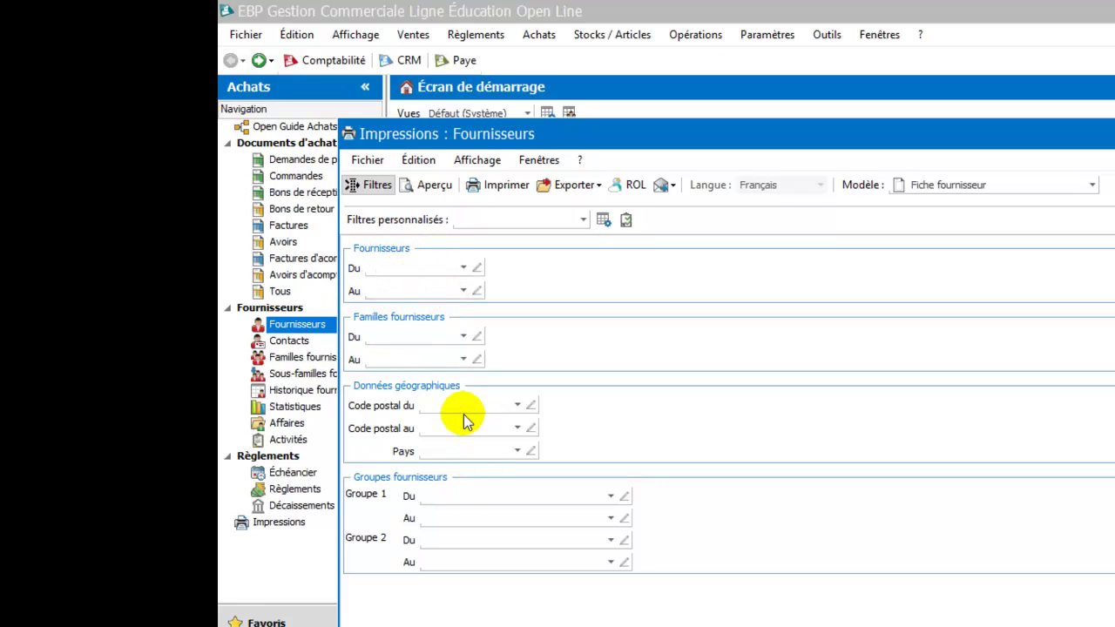
# - Limit the supplier range of the printout to LOBODIS, replacing the preselected ETHIQUABLE
pyautogui.click(466, 268)
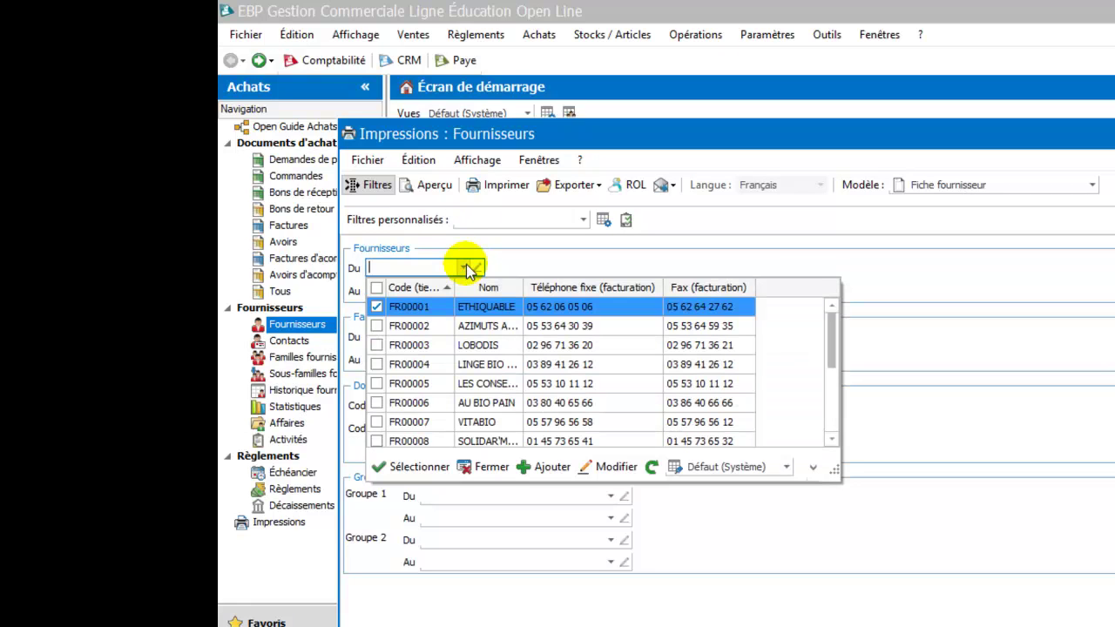
pyautogui.click(376, 307)
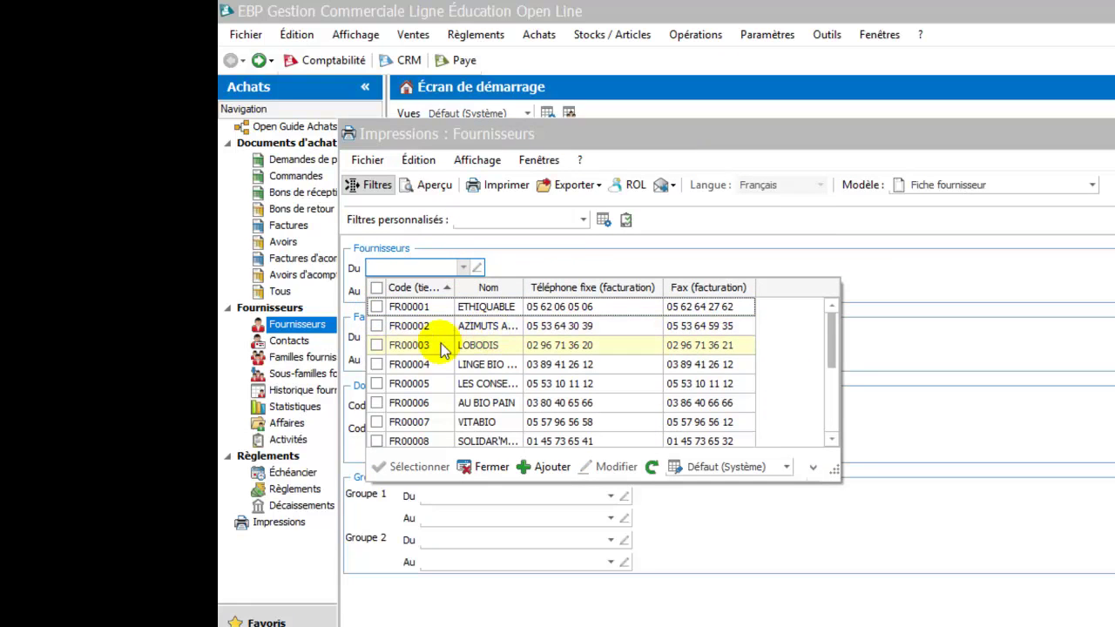
pyautogui.click(376, 345)
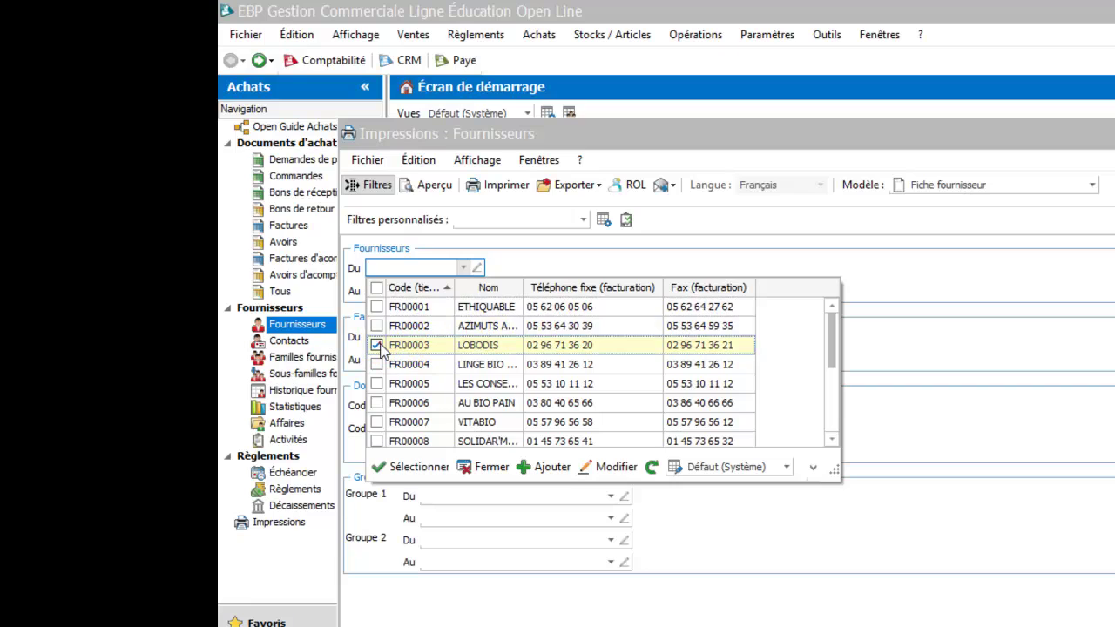
pyautogui.doubleClick(440, 348)
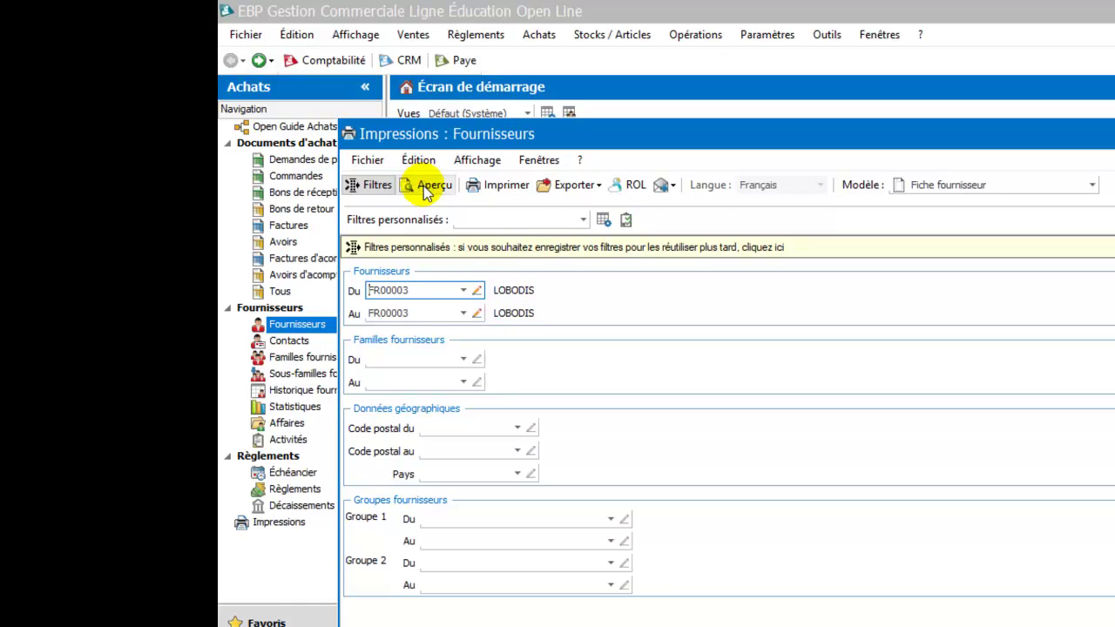
# - Preview the LOBODIS supplier sheet, review its addresses, payment terms and contacts sections, and close the print window
pyautogui.click(425, 189)
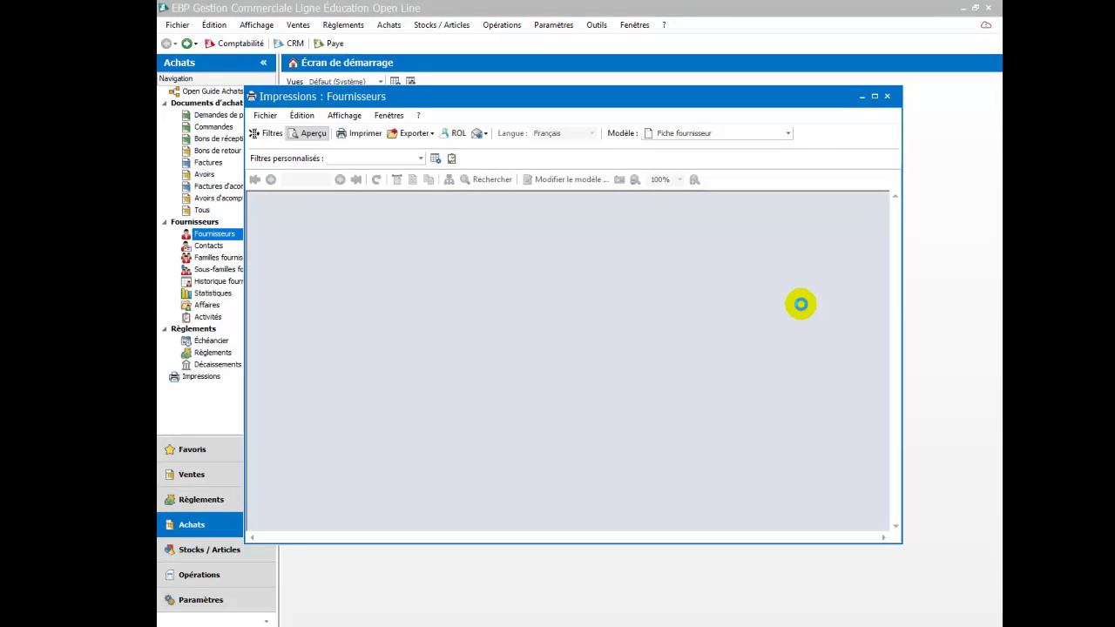
pyautogui.click(668, 328)
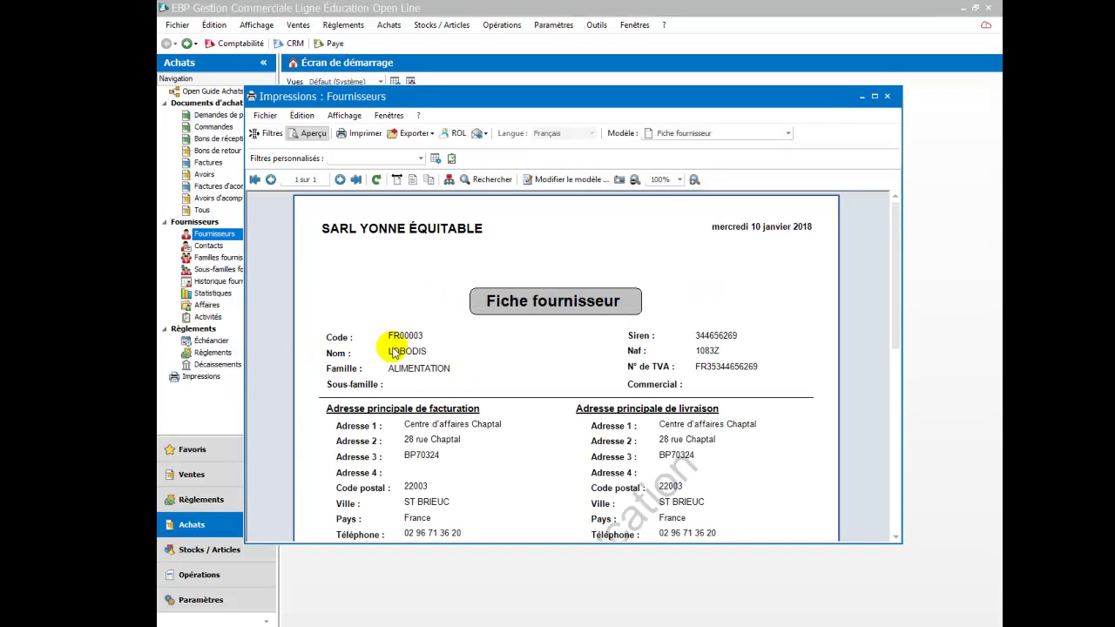
pyautogui.scroll(-2, 413, 351)
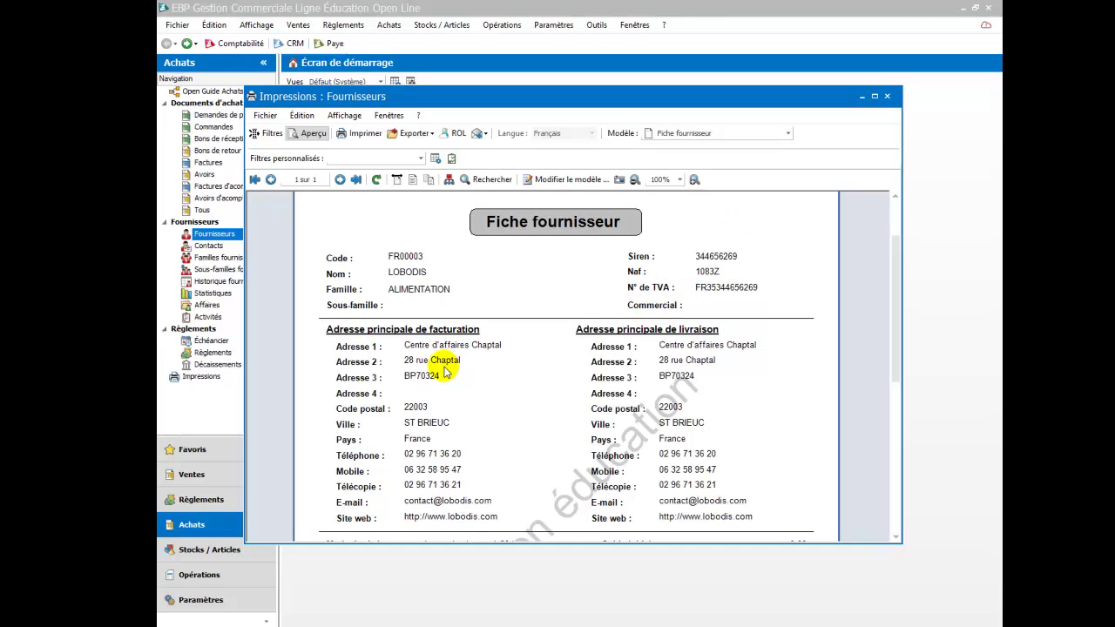
pyautogui.scroll(-2, 443, 370)
pyautogui.scroll(-2, 610, 366)
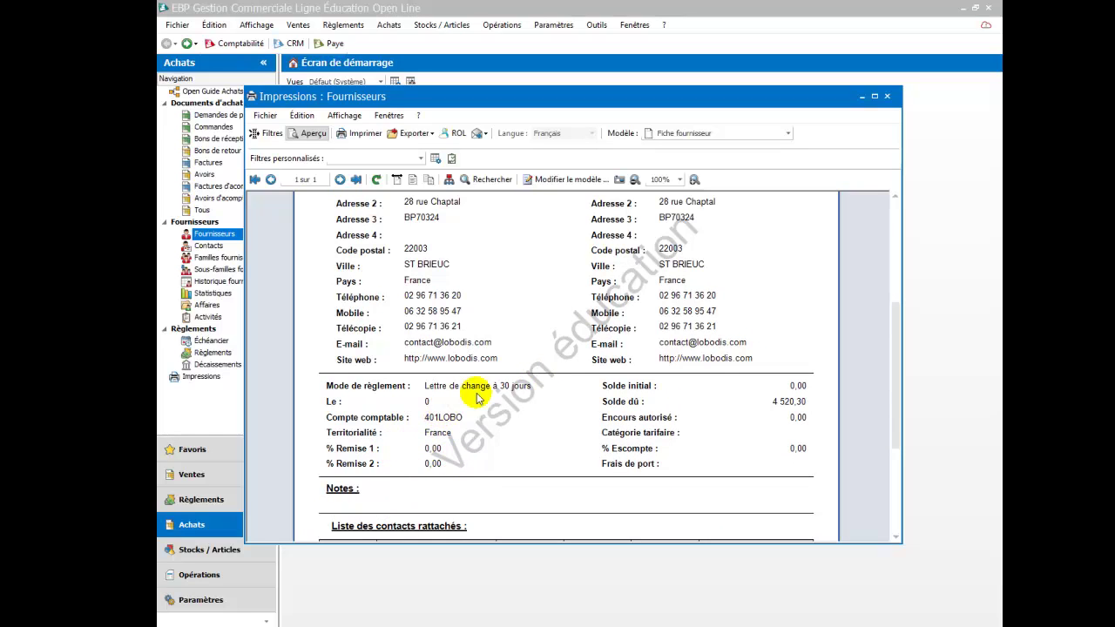
pyautogui.scroll(-2, 691, 399)
pyautogui.scroll(5, 589, 426)
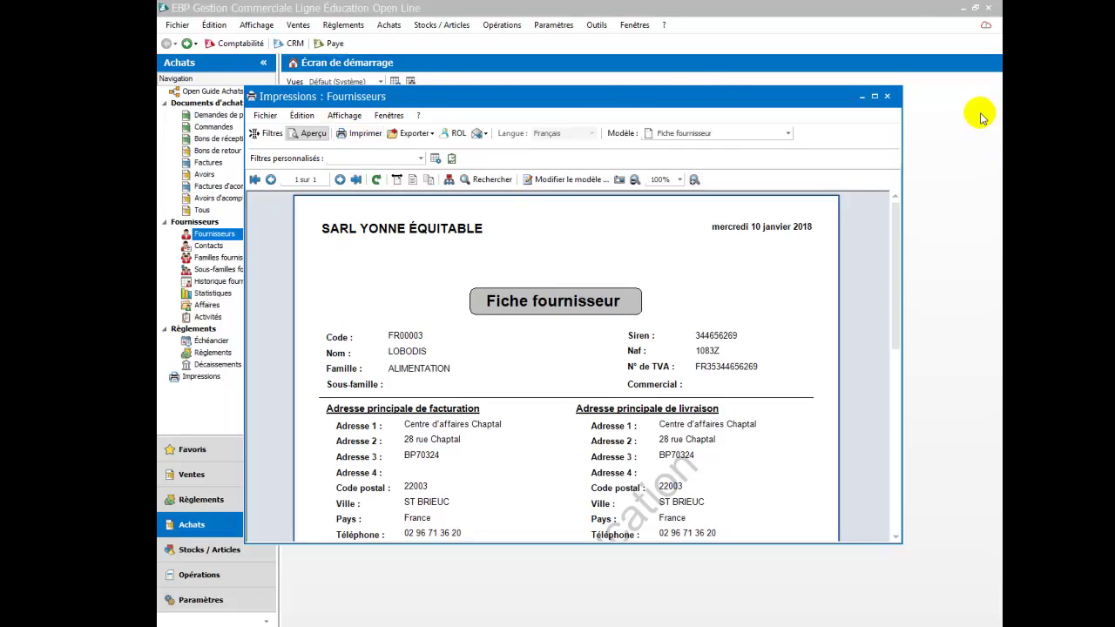
pyautogui.click(887, 96)
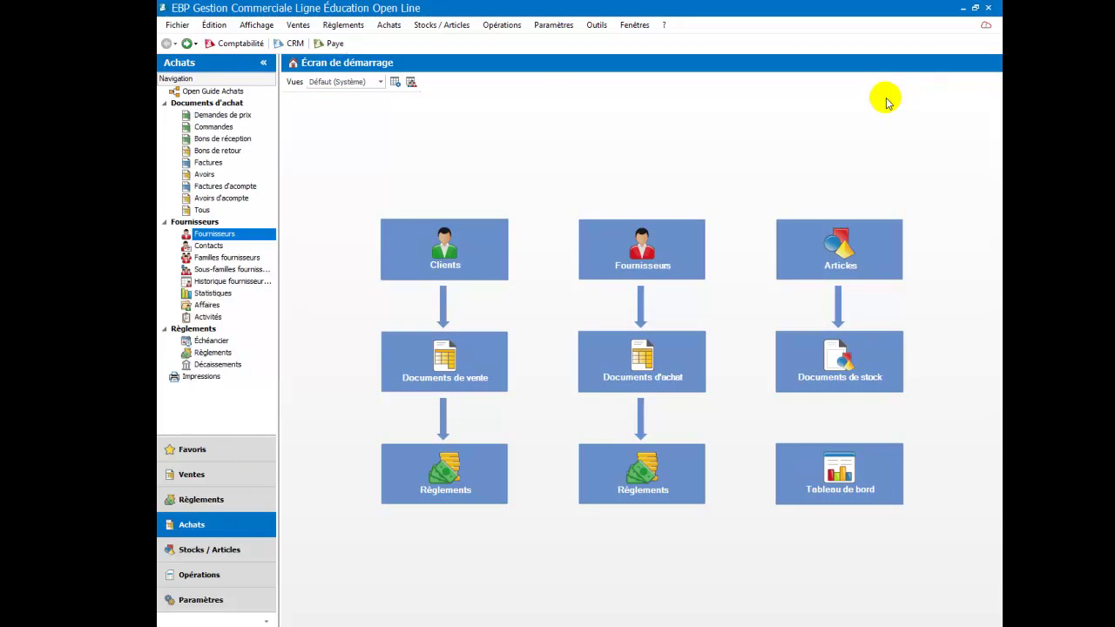